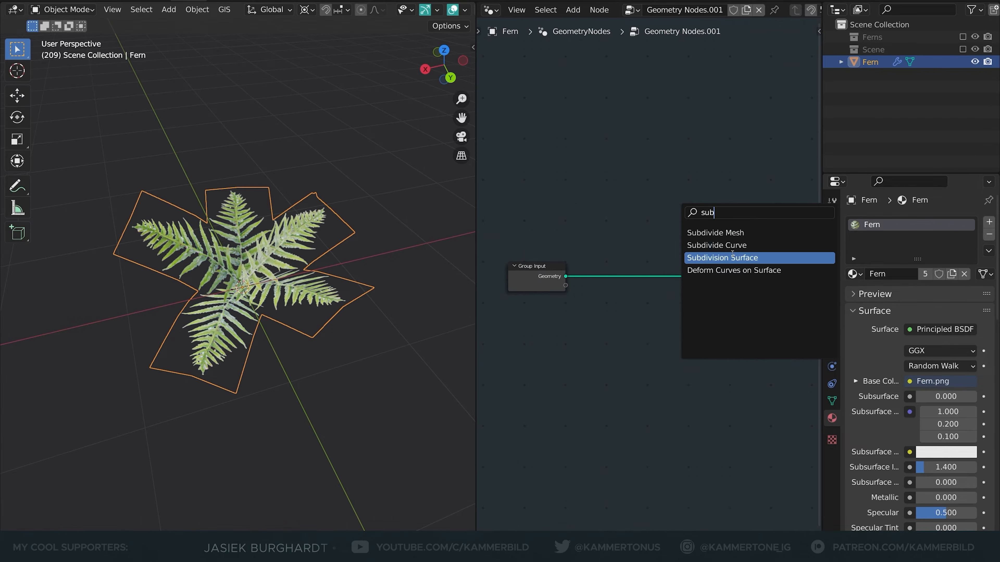
- Insert a Subdivision Surface node followed by a Set Position node between Group Input and Group Output
key(Return)
click(649, 276)
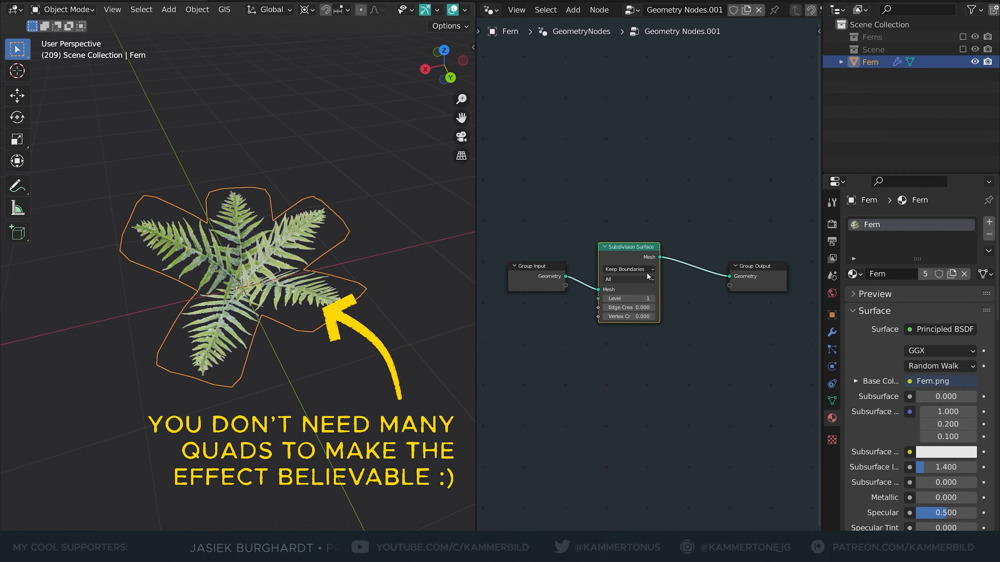
key(shift+a)
text(set po)
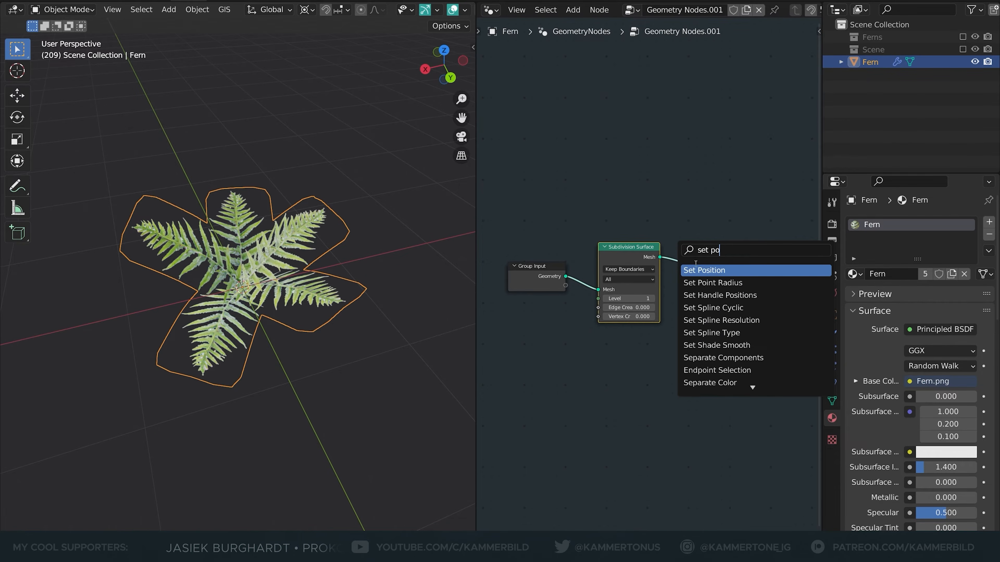
key(Return)
click(722, 270)
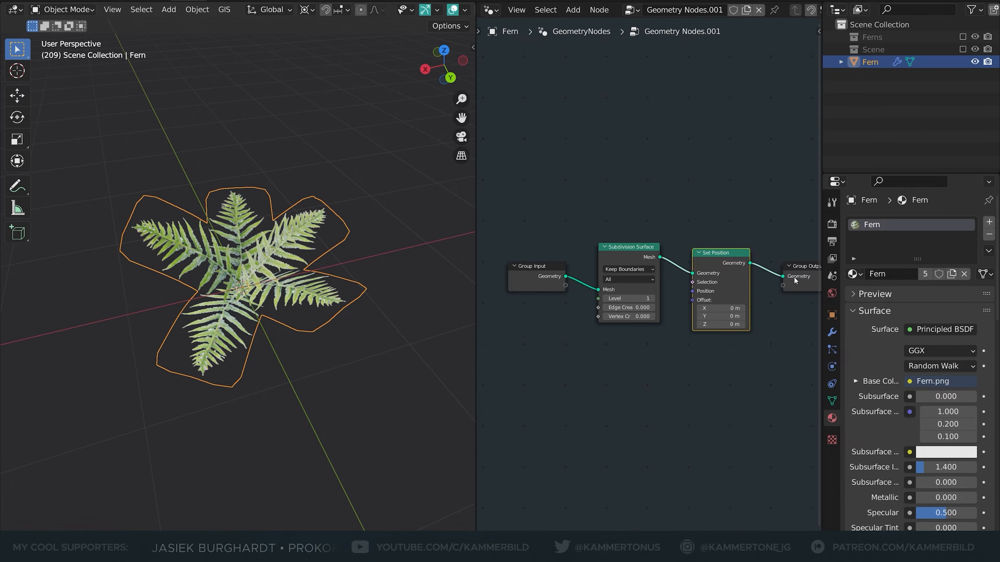
key(g)
- Add a Noise Texture node and connect its Color output to the Set Position node's Offset
key(shift+a)
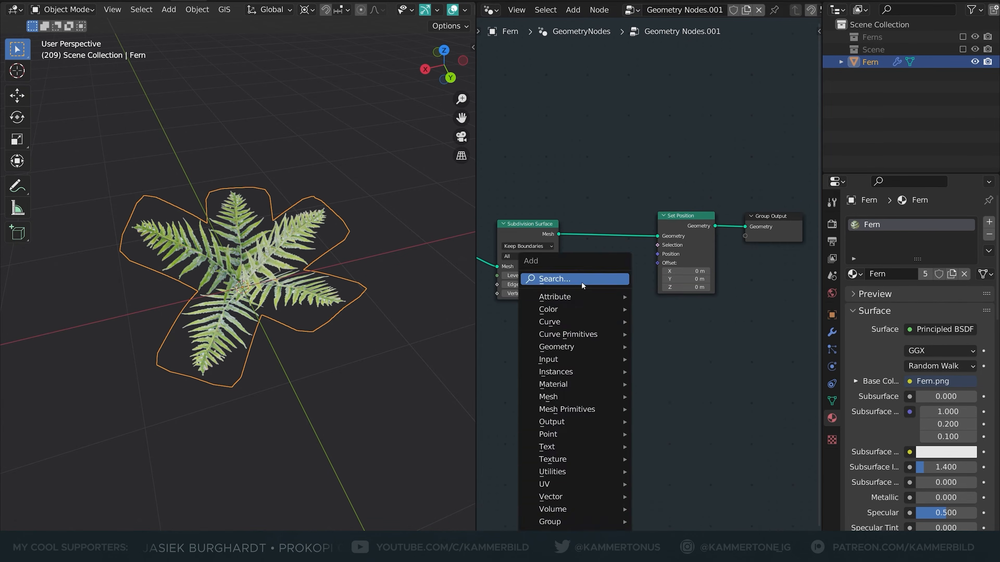
text(noise)
key(Return)
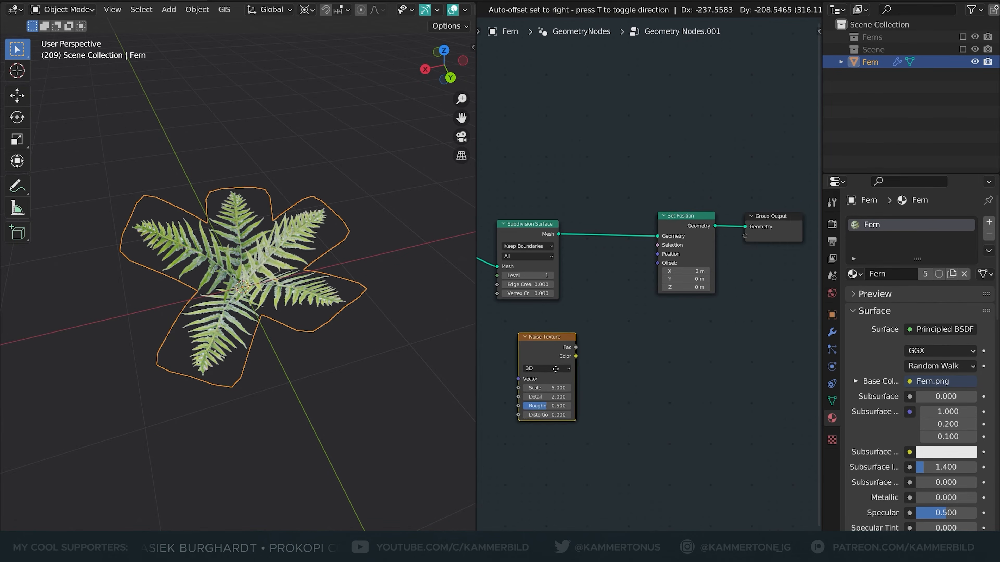
click(538, 354)
drag(649, 267, 654, 260)
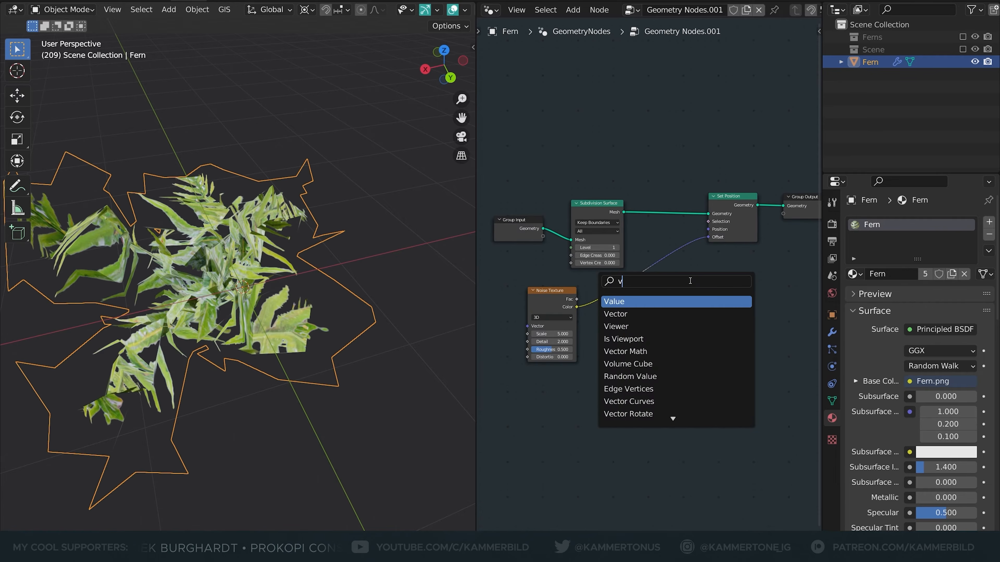
- Insert a Vector Math node set to Multiply between the noise Color and Set Position Offset, and try out its multiplier
text(tor)
key(Return)
click(689, 287)
click(662, 274)
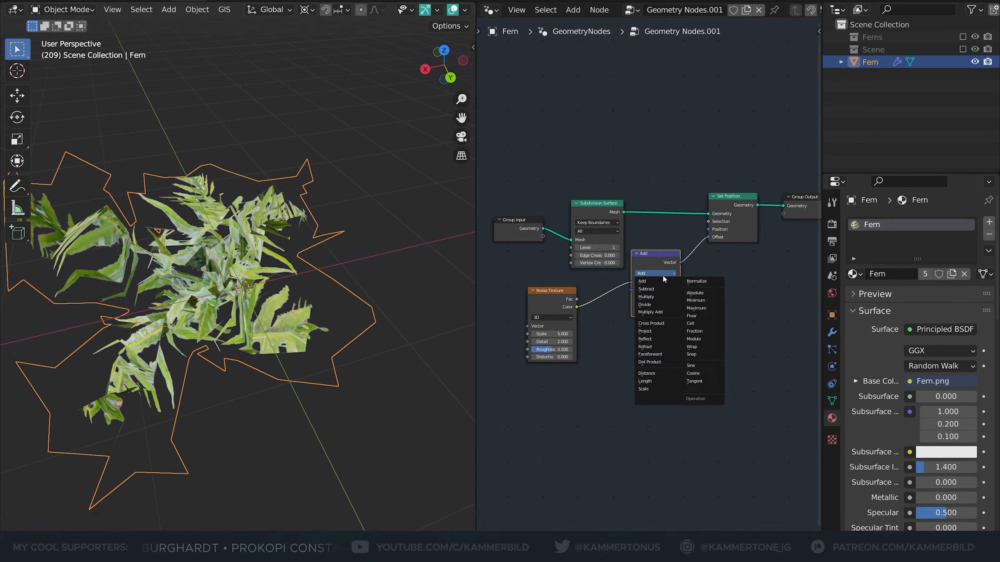
click(657, 296)
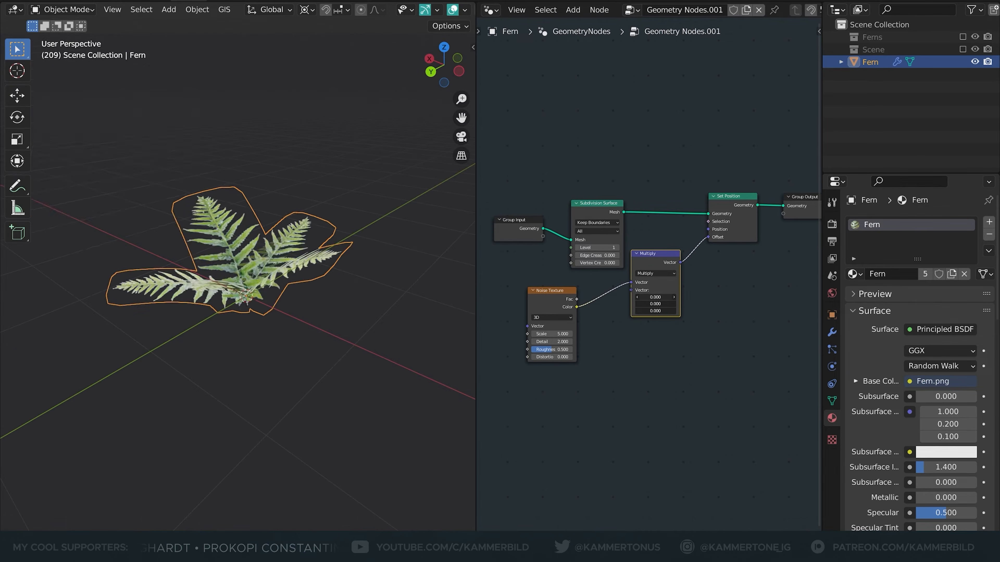
mouse_move(656, 298)
mouse_down()
mouse_move(697, 310)
mouse_move(670, 311)
mouse_move(657, 298)
mouse_up()
- Place a copy of the Multiply node right after the Noise Texture, switched to Subtract with 0.500 on all three axes
key(shift+d)
click(635, 286)
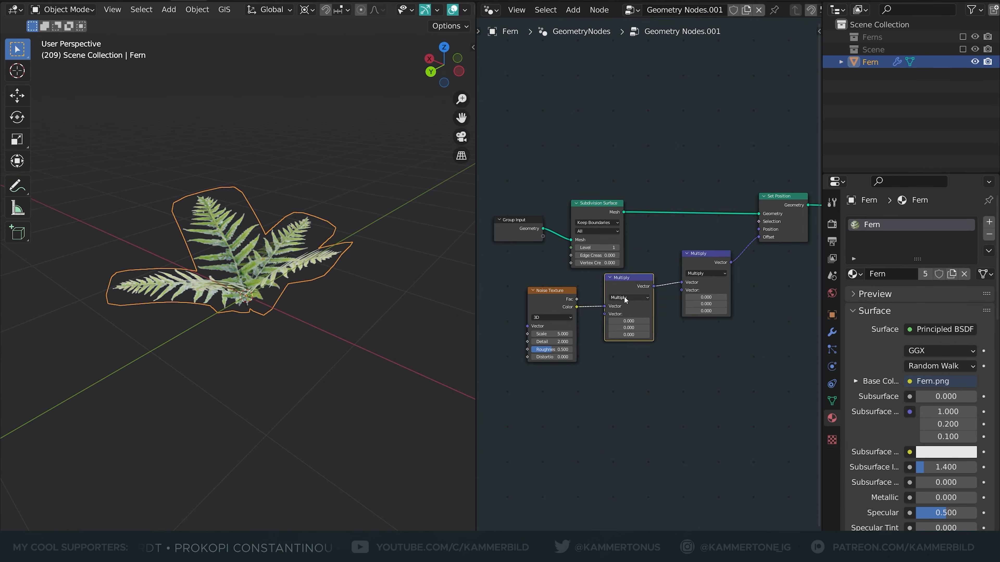
click(629, 298)
click(631, 314)
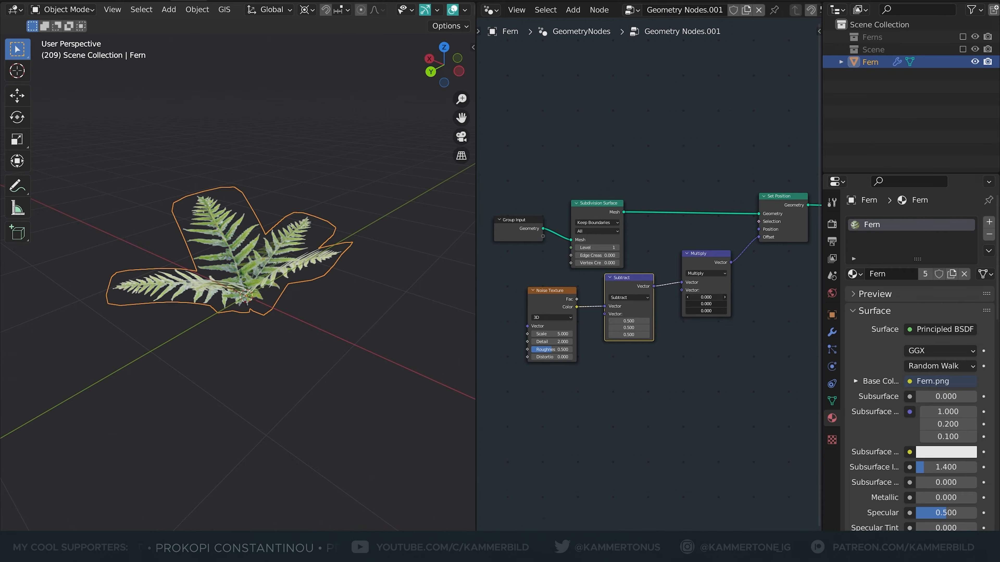
mouse_move(706, 311)
mouse_down()
mouse_move(740, 310)
mouse_move(716, 311)
mouse_up()
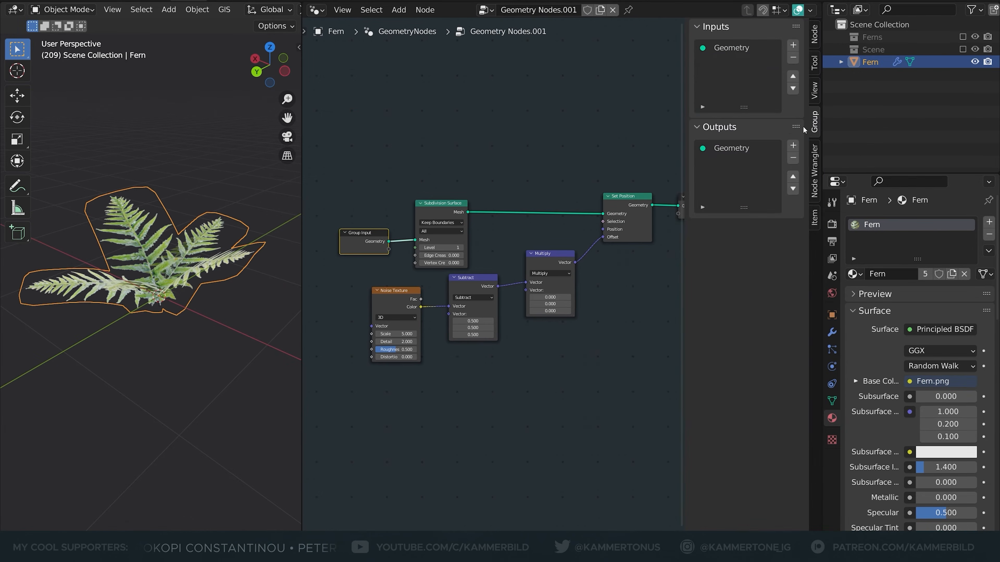
- Add a group input named Displacement Strength, feed it into the Multiply node's second vector and test its modifier value
click(793, 44)
double_click(723, 60)
text(Displa)
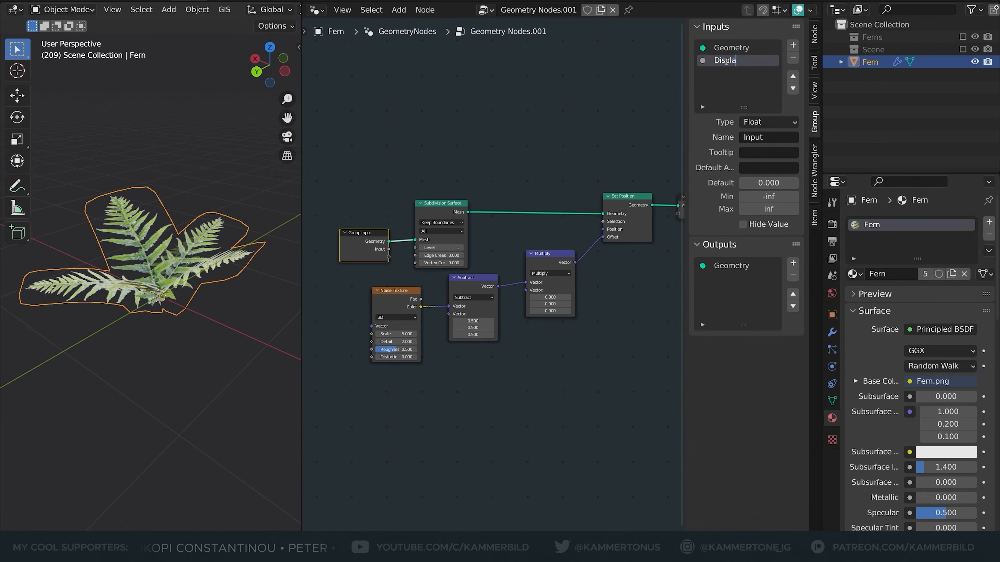
text(cement Strength)
key(Return)
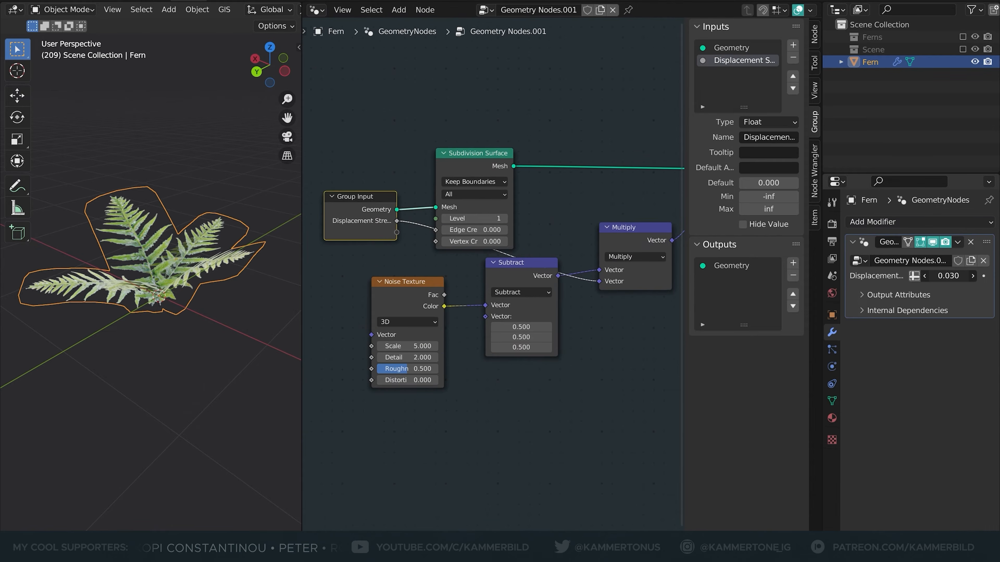
drag(948, 276, 948, 276)
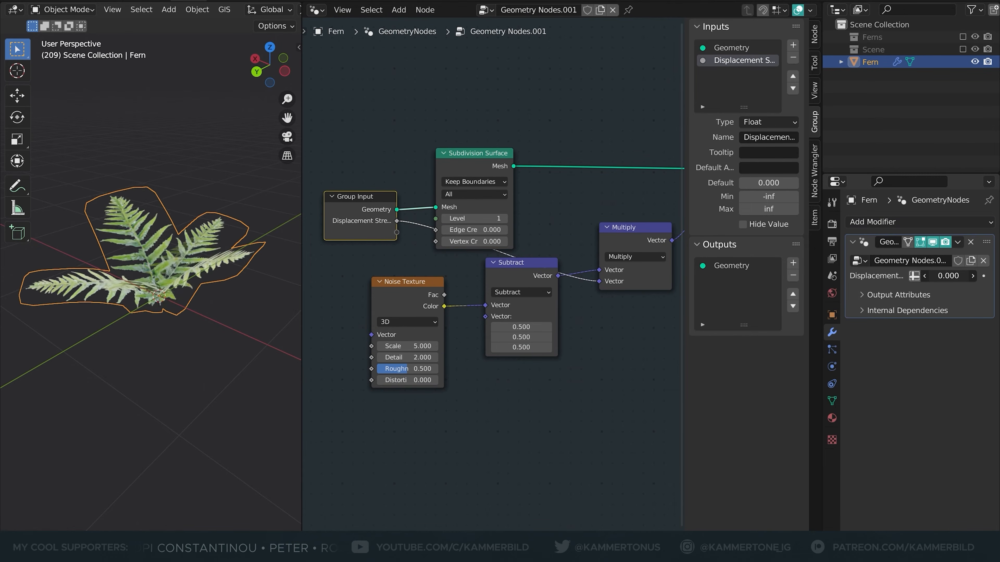
- Switch the Noise Texture to 4D and drive its W with the Seconds output of a new Scene Time node
click(495, 318)
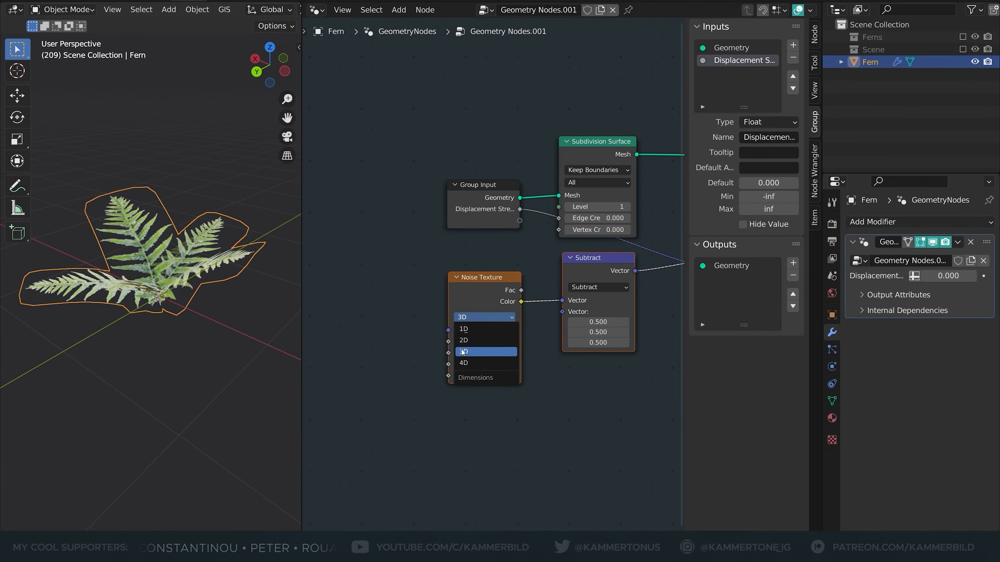
click(463, 364)
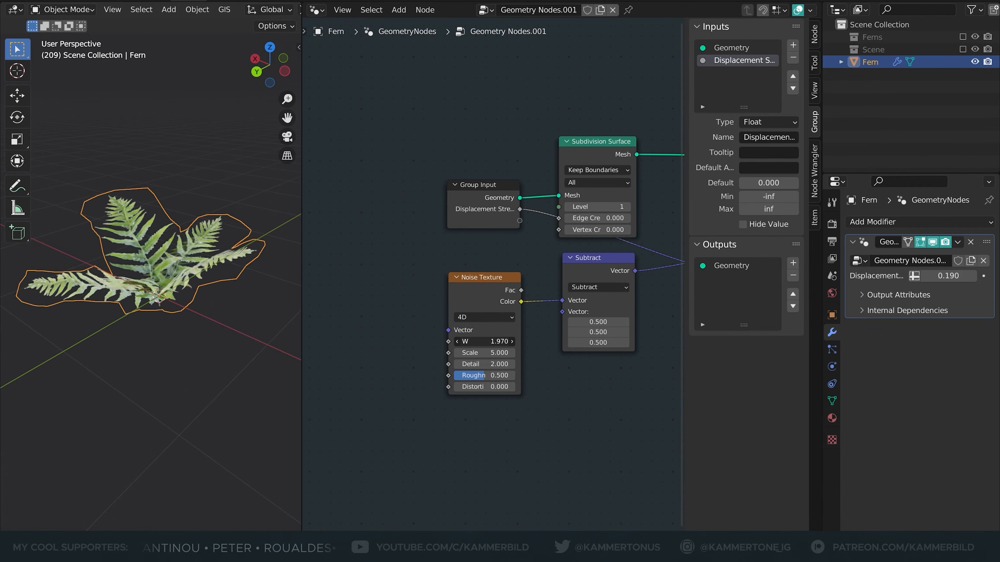
middle_drag(402, 297, 468, 241)
key(shift+a)
click(440, 221)
text(scene)
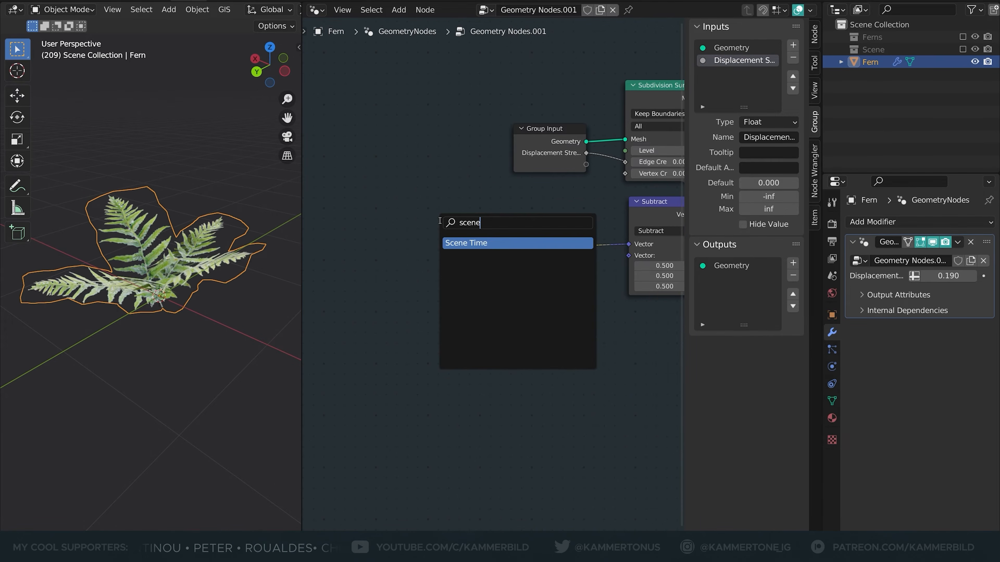
click(457, 243)
click(436, 293)
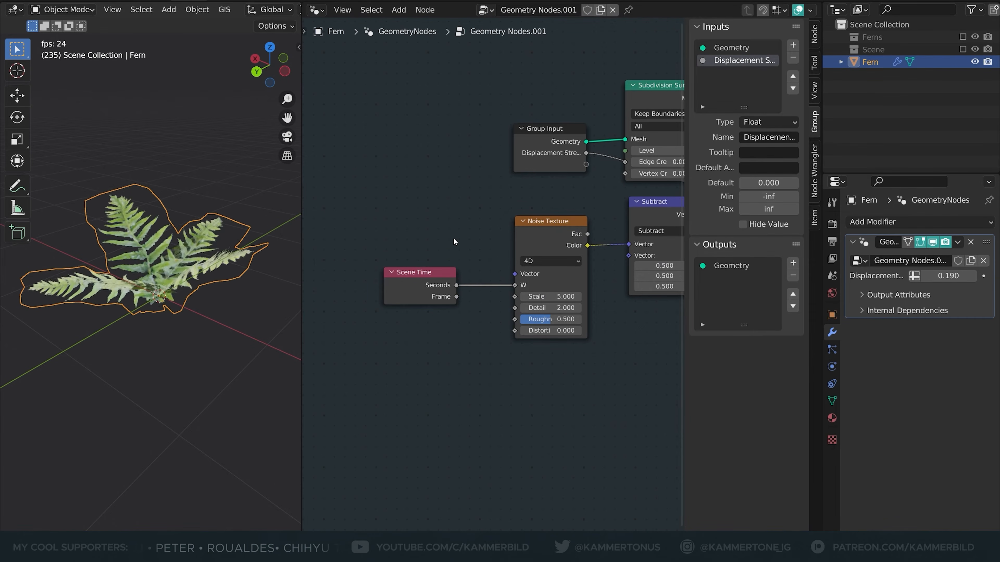
key(space)
- Insert a Multiply math node between Scene Time and the noise W, and expose its factor as a group input named Speed
key(shift+a)
click(461, 248)
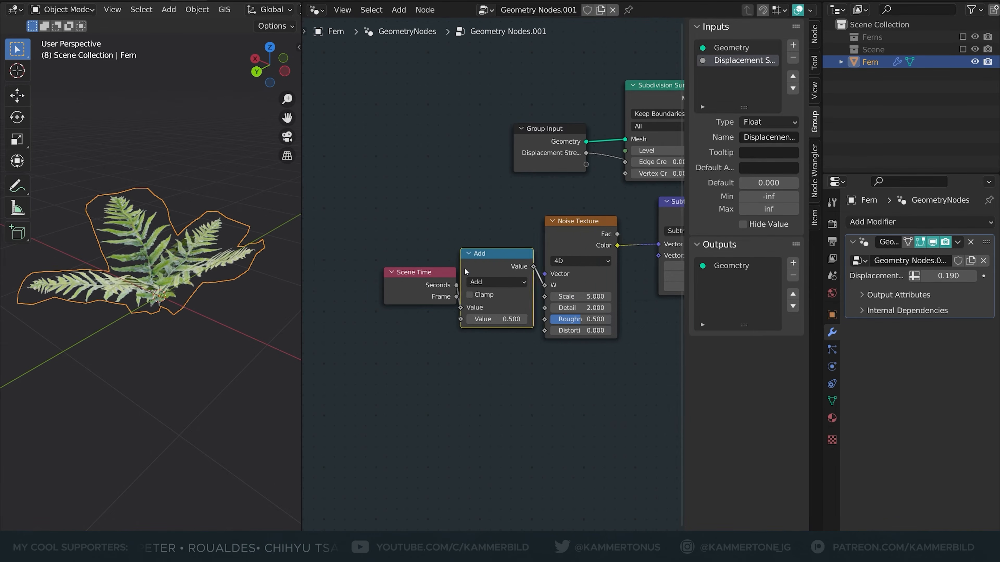
click(526, 280)
click(529, 324)
key(space)
drag(417, 292, 406, 304)
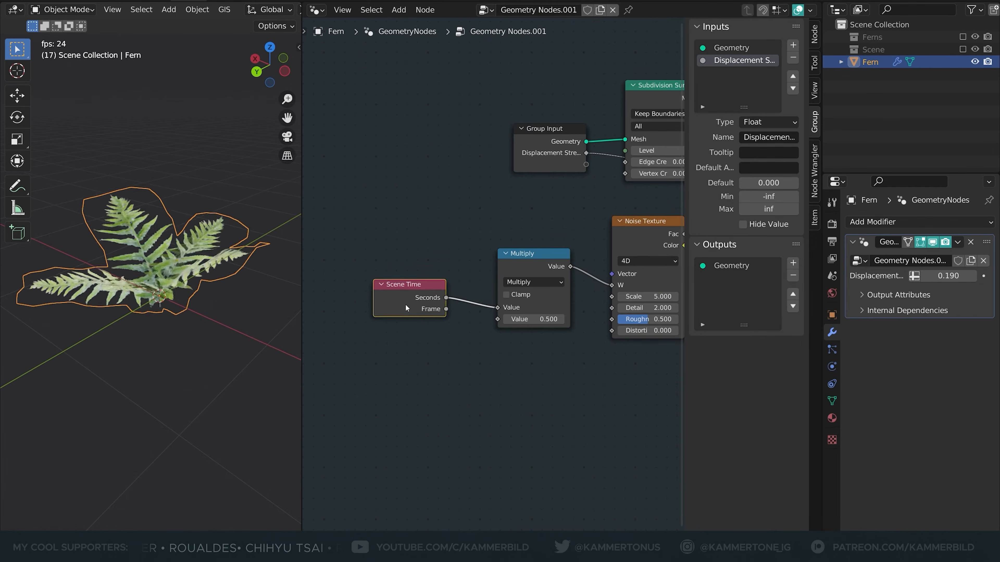
drag(586, 164, 299, 173)
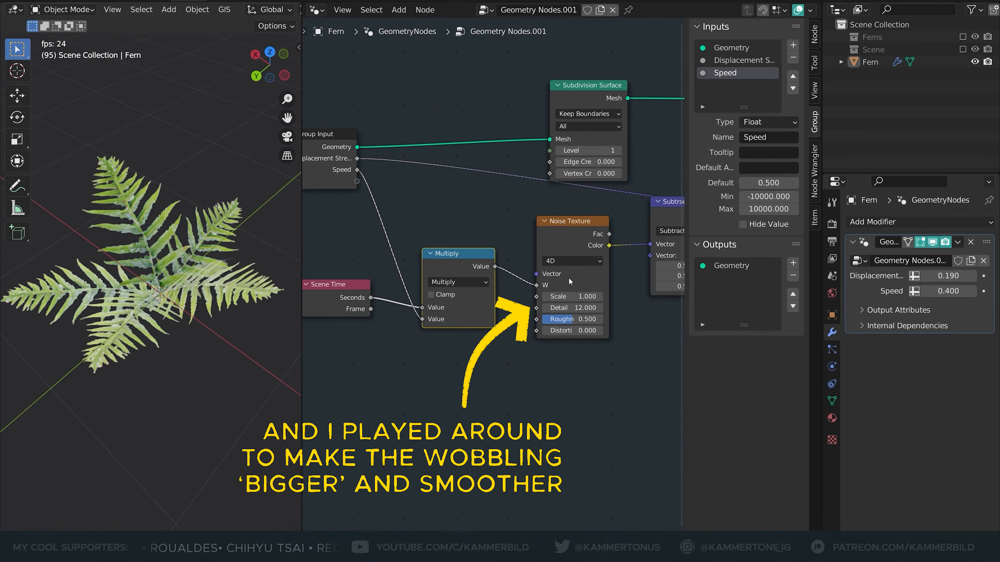
- Set the Noise Texture scale to 0.800 and the modifier's Displacement Strength to 1.000
click(543, 300)
click(543, 300)
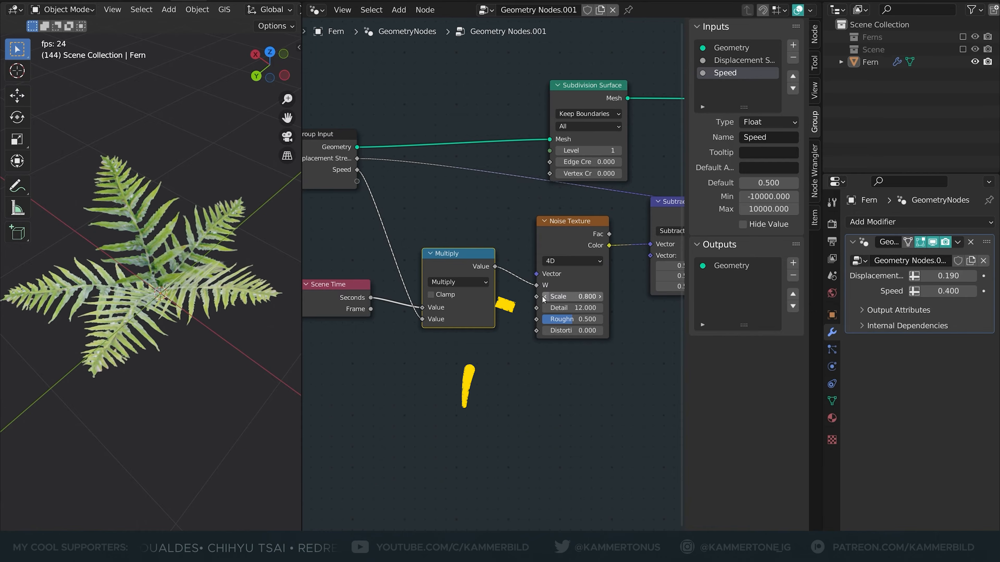
middle_drag(205, 276, 123, 236)
drag(948, 275, 973, 276)
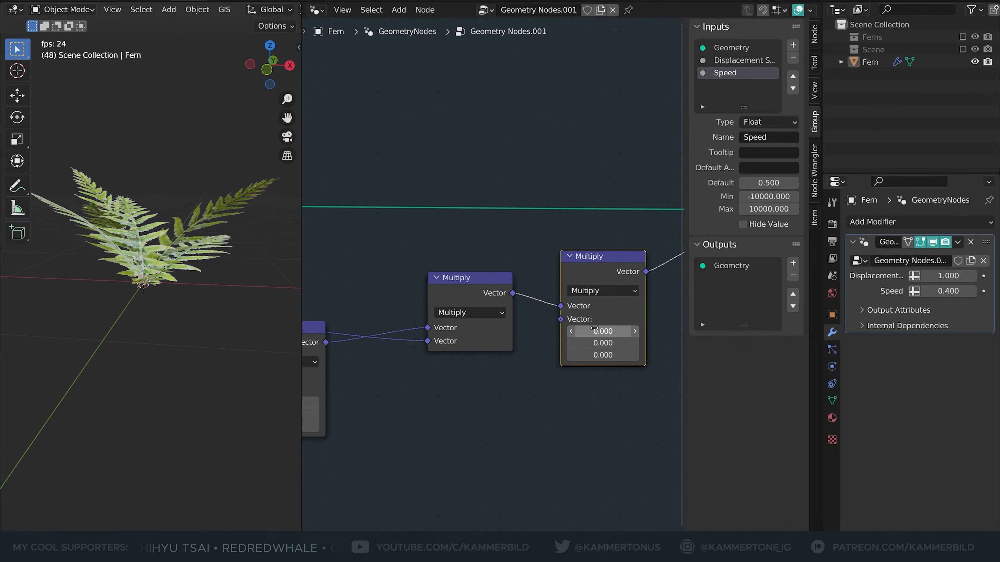
- Add a Position node in the free space below the vector Multiply nodes
middle_drag(161, 325, 259, 423)
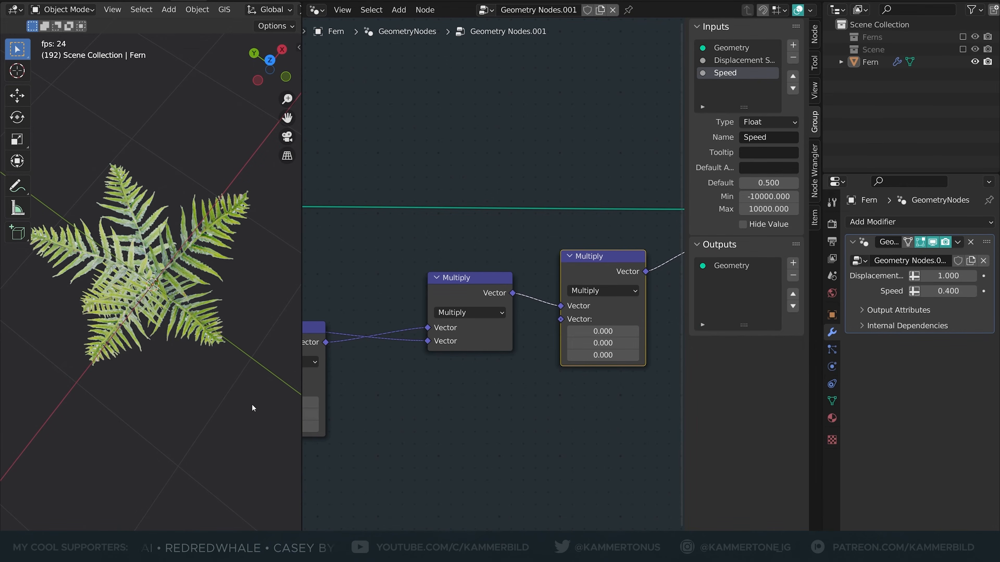
middle_drag(380, 411, 413, 281)
key(shift+a)
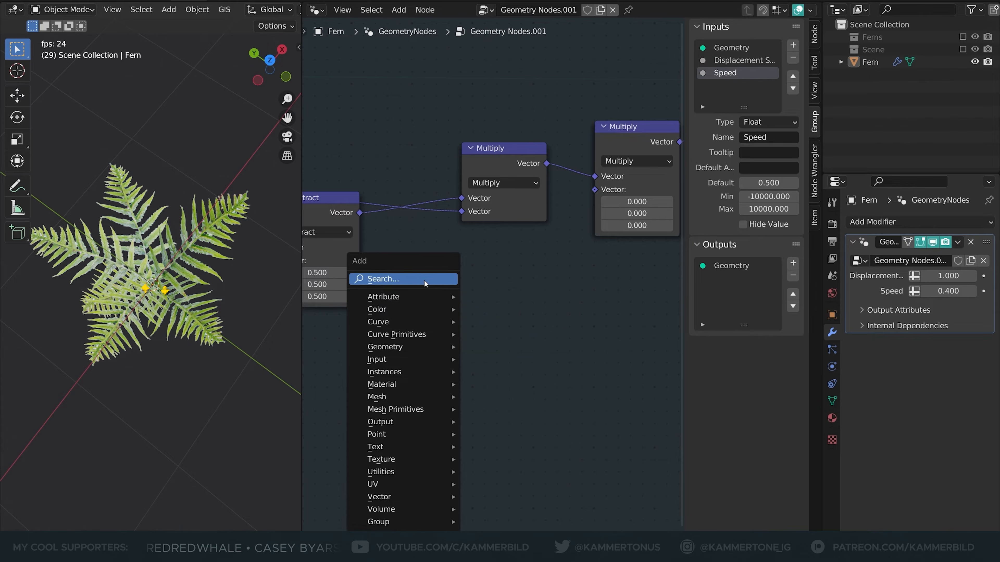
click(424, 279)
text(pos)
key(Return)
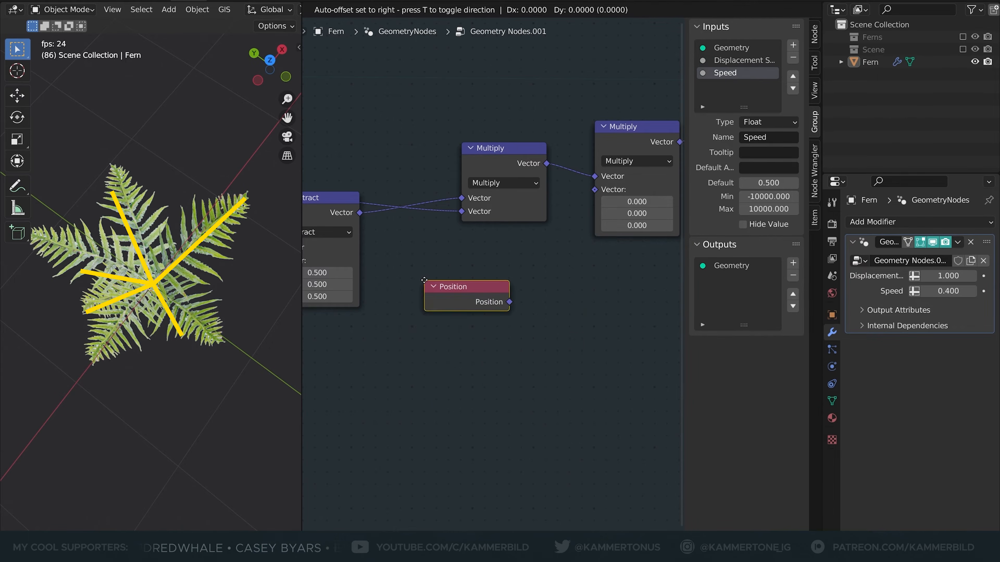
click(371, 349)
- Place a copy of the Multiply node beside the Position node, switch it to Subtract and connect Position to its first vector
key(shift+d)
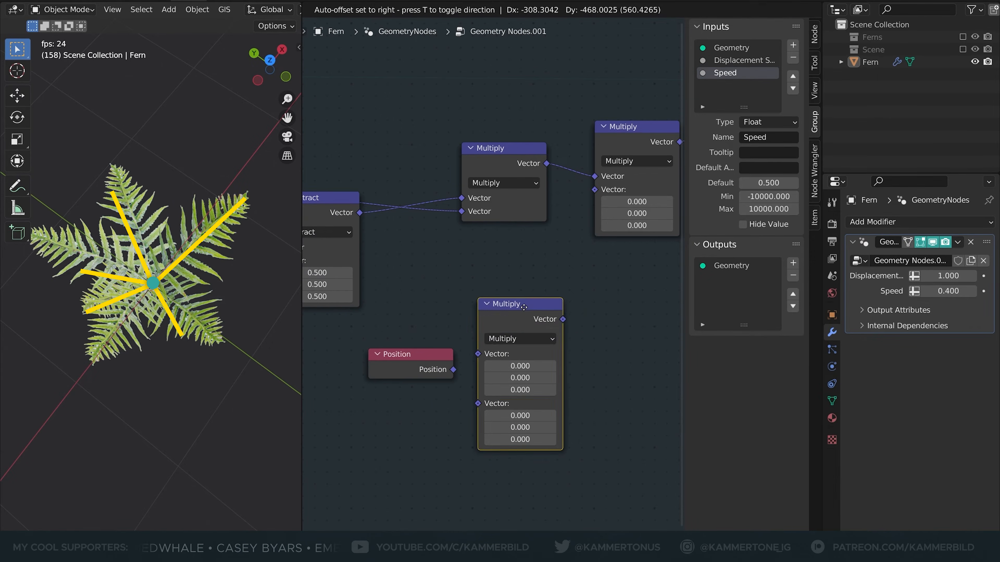
click(525, 310)
click(511, 341)
click(503, 313)
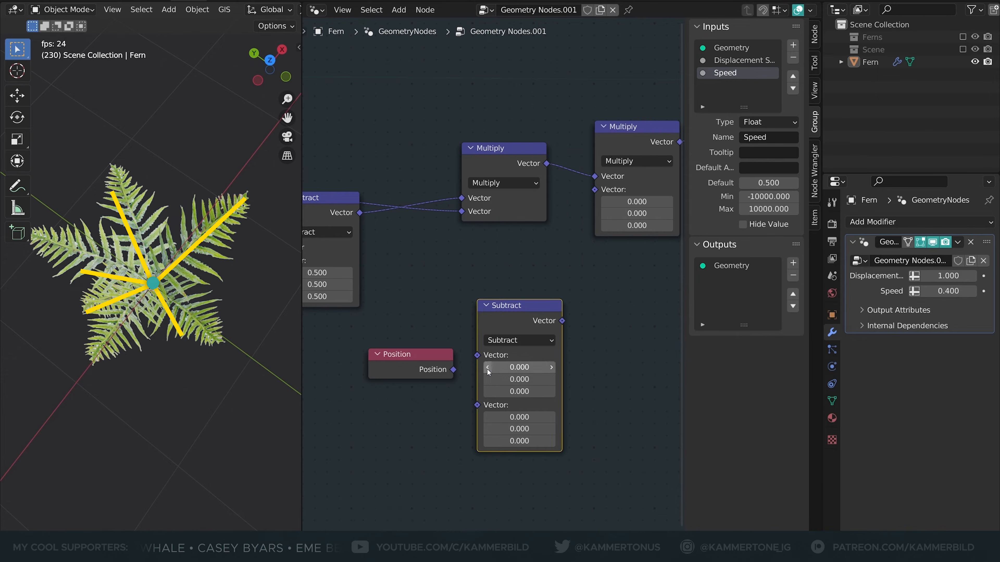
drag(465, 362, 477, 355)
drag(410, 369, 407, 355)
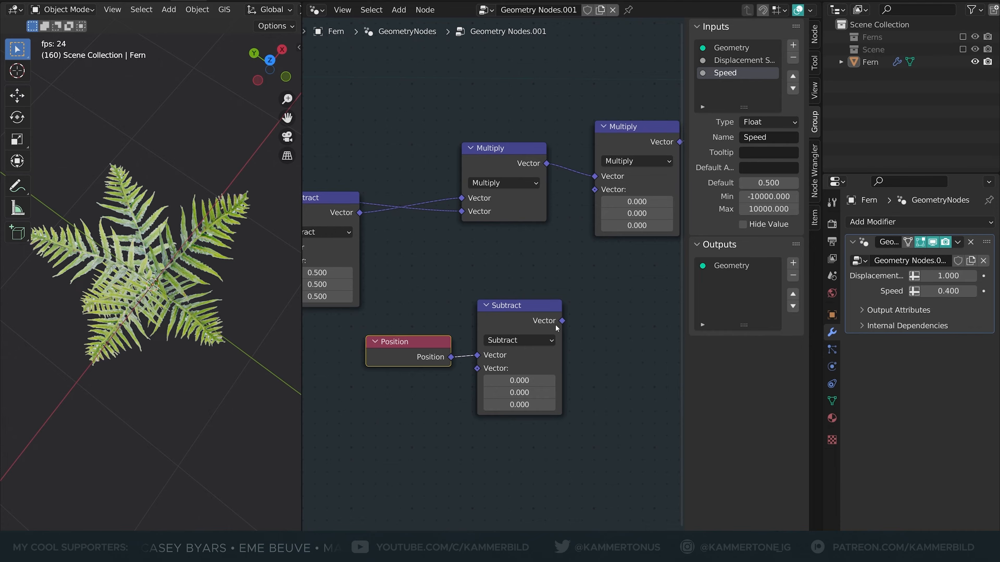
- Change the vector math node after Position to Length and connect its value to the last Multiply node's second vector
click(517, 341)
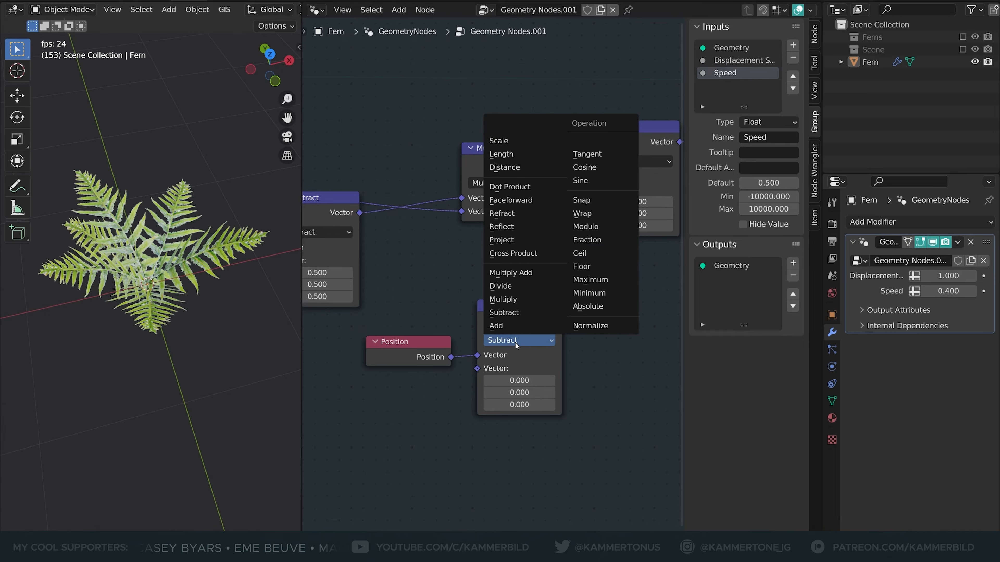
click(499, 156)
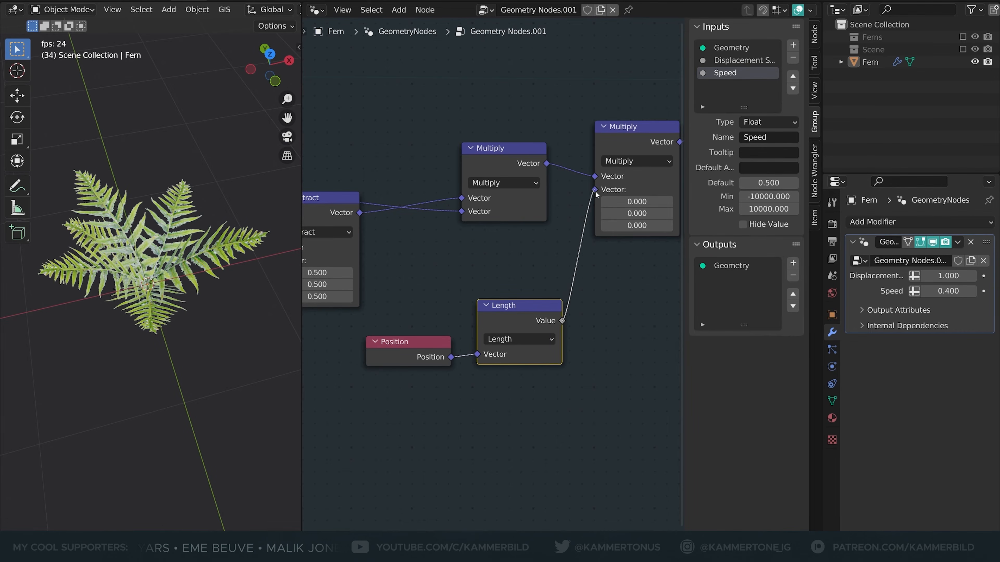
drag(596, 194, 595, 193)
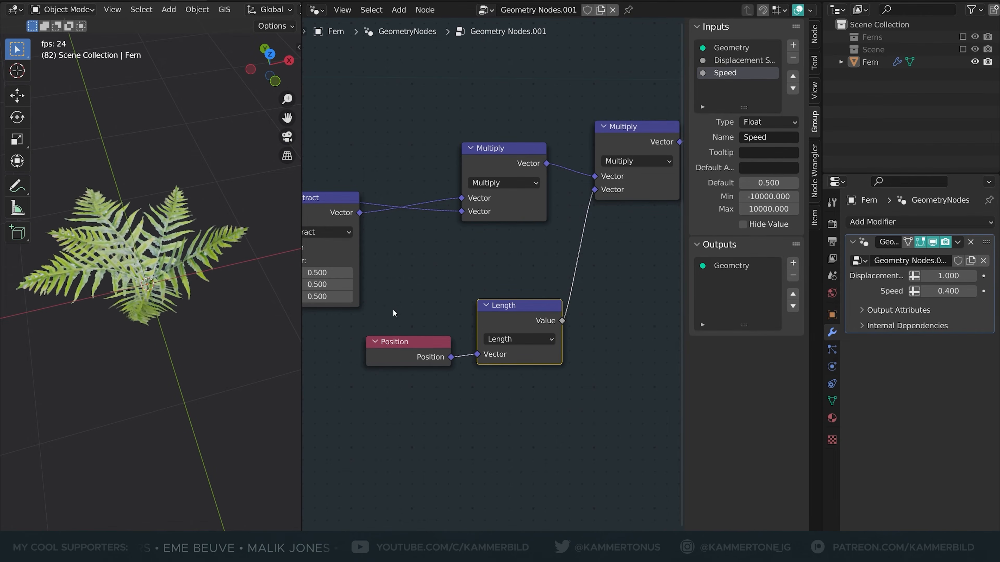
- Insert a Clamp node between the Length node and the last Multiply node
middle_drag(114, 363, 86, 313)
scroll(165, 282, up, 5)
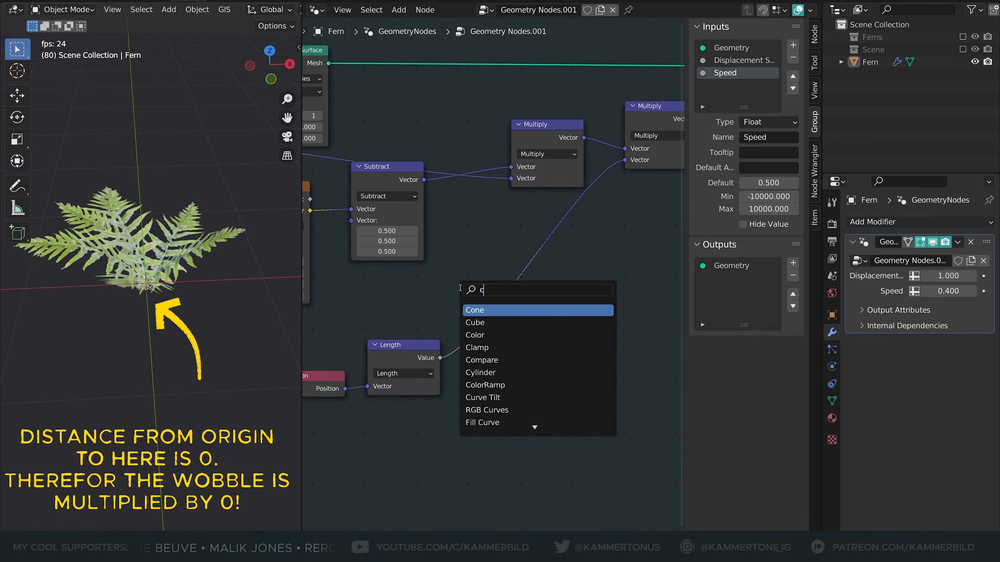
text(lamp)
key(Return)
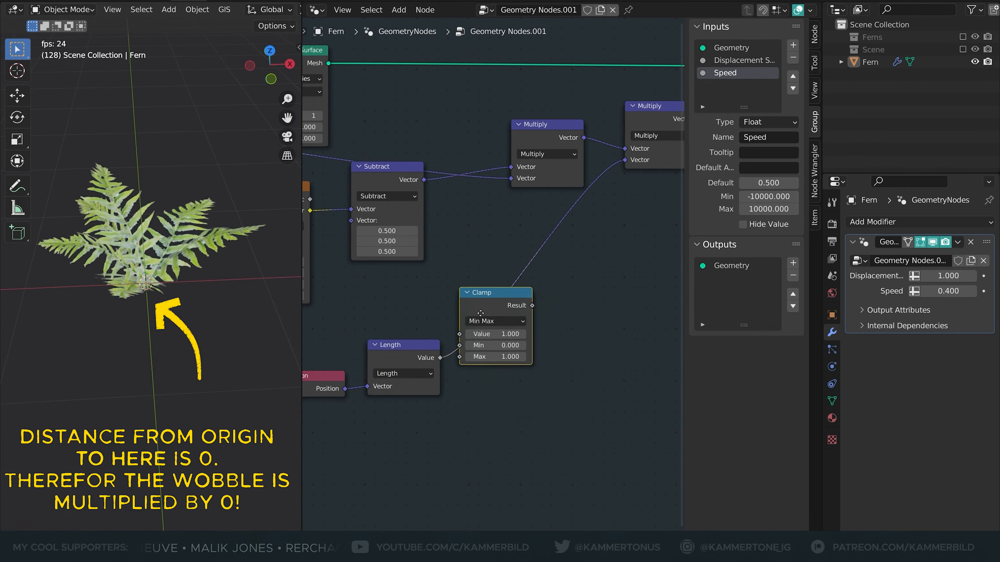
click(506, 319)
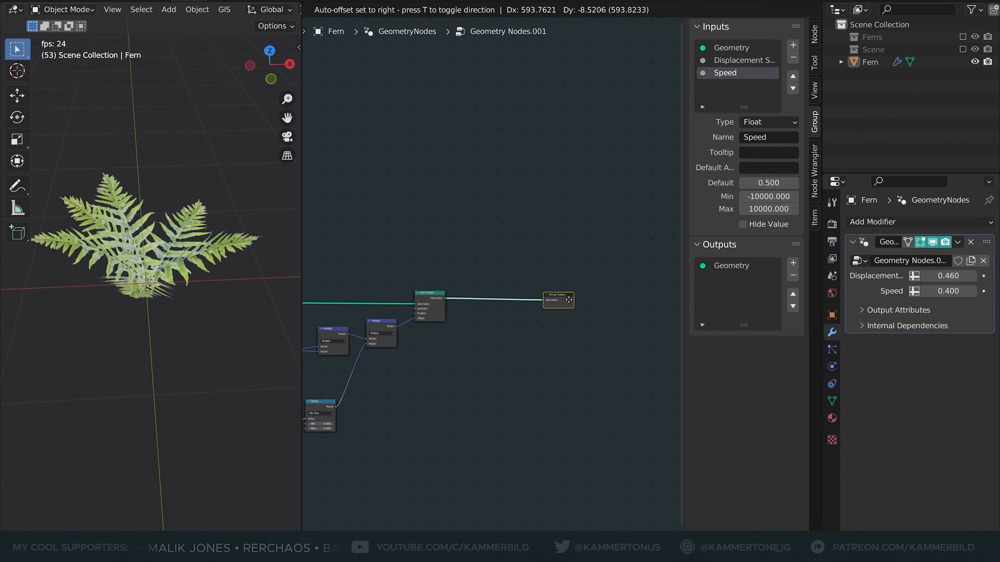
- Insert a Transform node between the Set Position node and the Group Output
key(shift+a)
text(tra)
key(Return)
click(511, 313)
scroll(511, 323, up, 3)
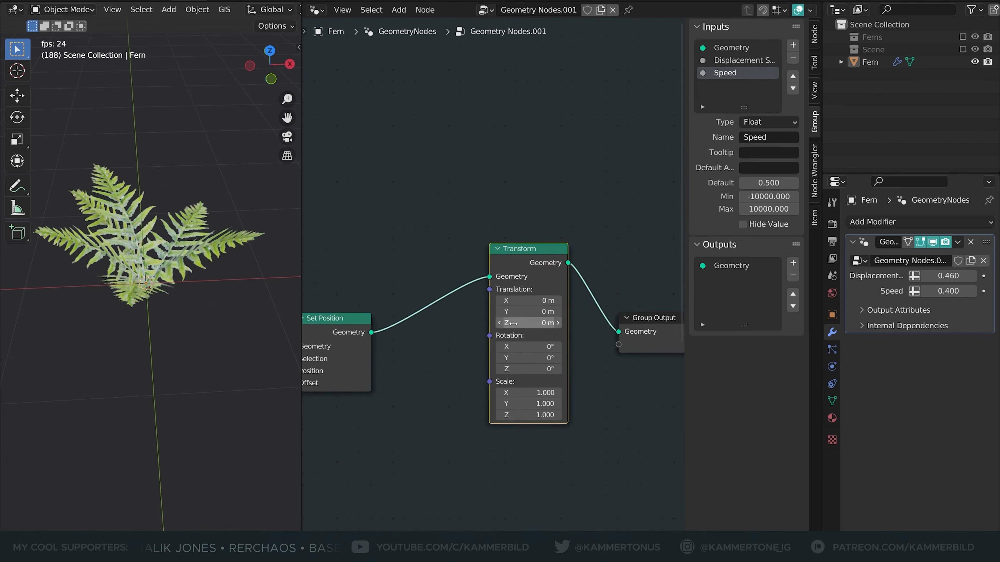
scroll(520, 429, up, 2)
mouse_move(511, 340)
mouse_down()
mouse_move(552, 340)
mouse_move(510, 340)
mouse_up()
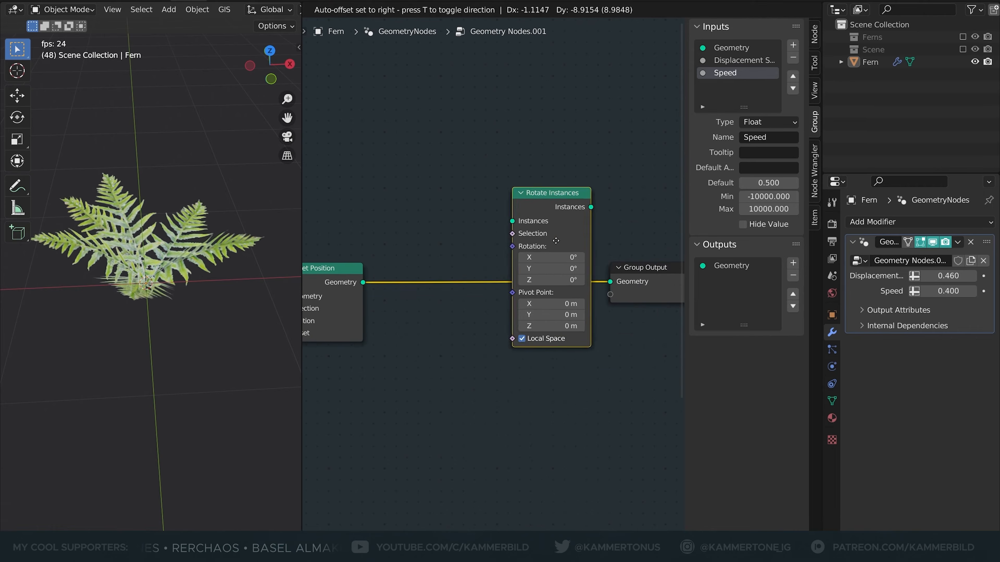
- Insert Rotate Instances and Scale Instances nodes between Set Position and Group Output, and try out the Z rotation
drag(556, 241, 462, 274)
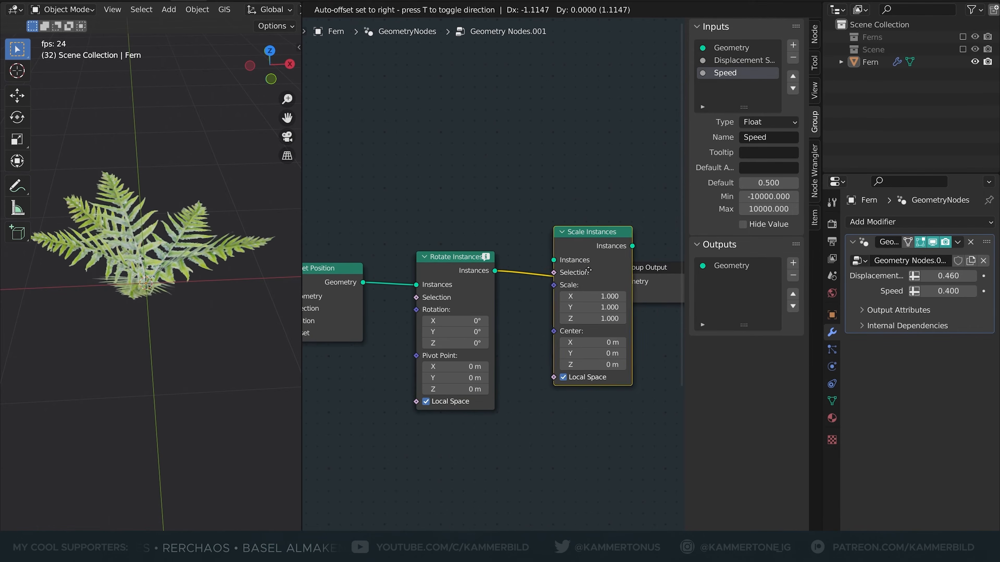
drag(535, 276, 579, 291)
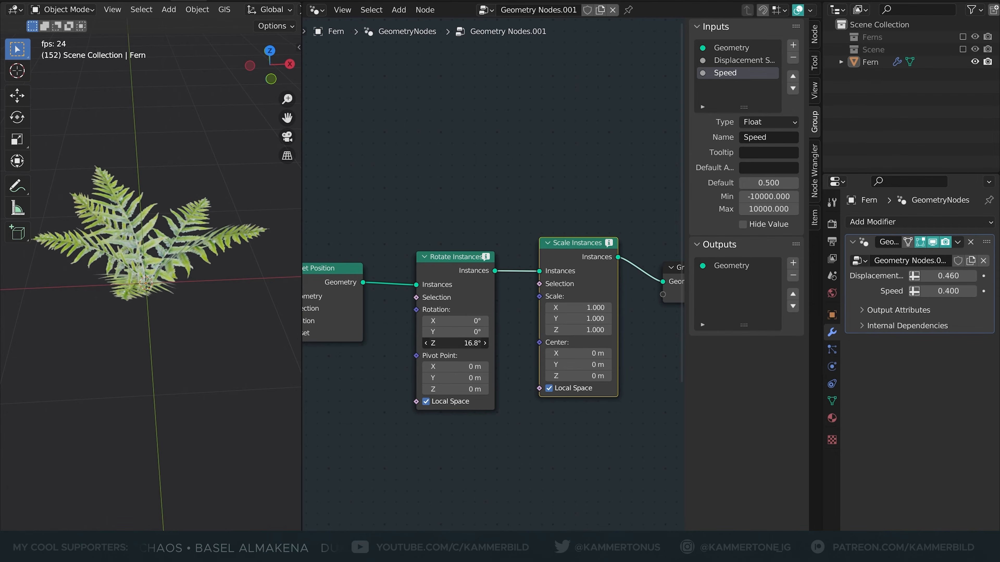
drag(455, 343, 462, 343)
- Insert a Geometry to Instance node between Set Position and Rotate Instances
key(shift+a)
click(428, 204)
text(geome)
click(473, 272)
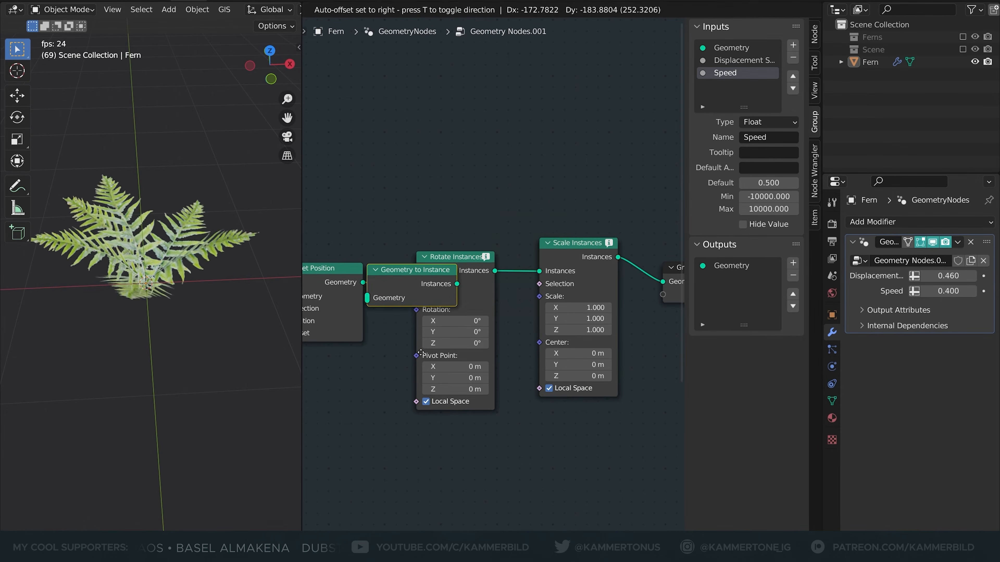
click(406, 271)
- Drive the Rotate Instances rotation with a vector Random Value node, minimum -0.1, -0.1, -3.142 and maximum 0.1, 0.1, 3.142
scroll(453, 276, down, 2)
drag(532, 316, 540, 315)
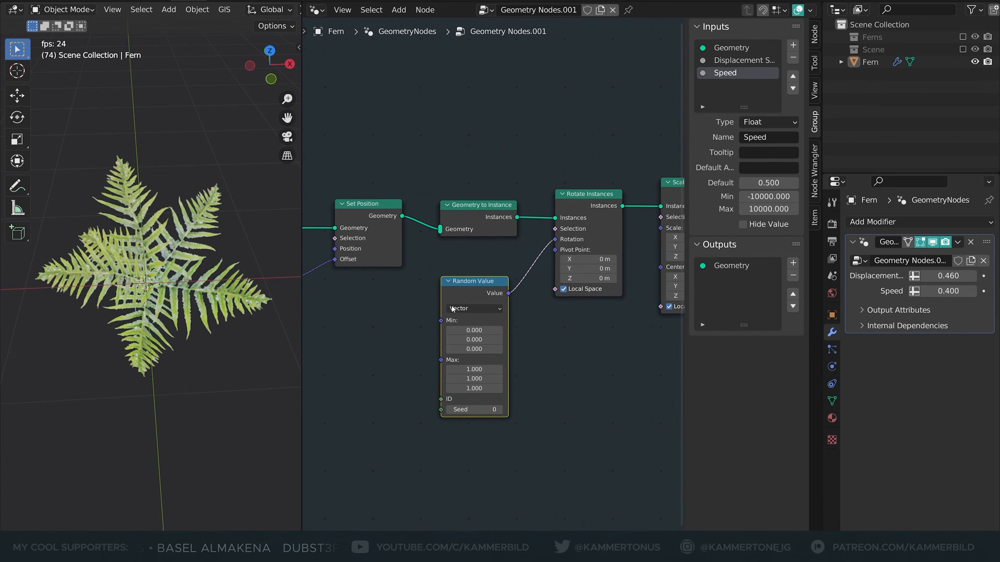
click(480, 370)
text(-3.142)
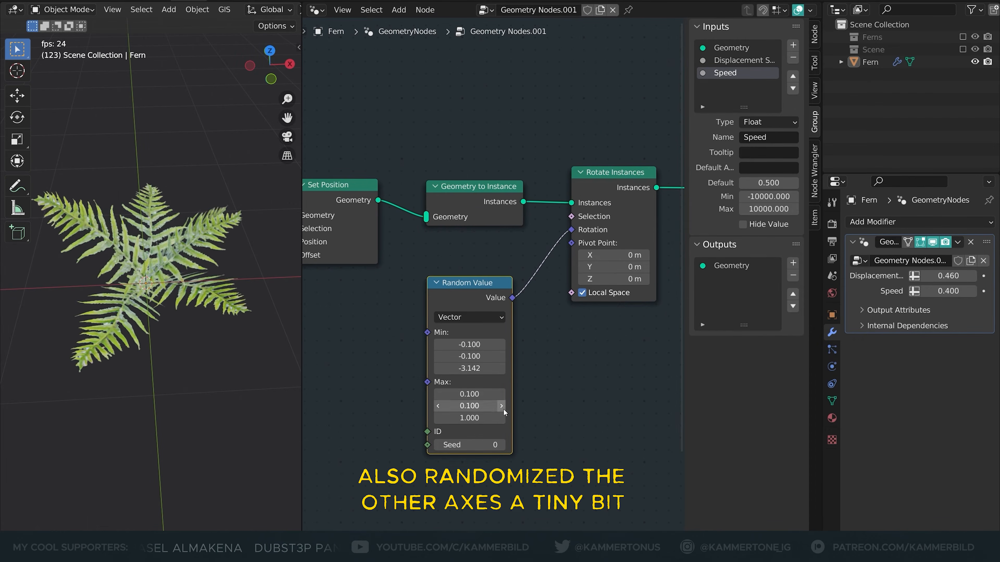
click(488, 419)
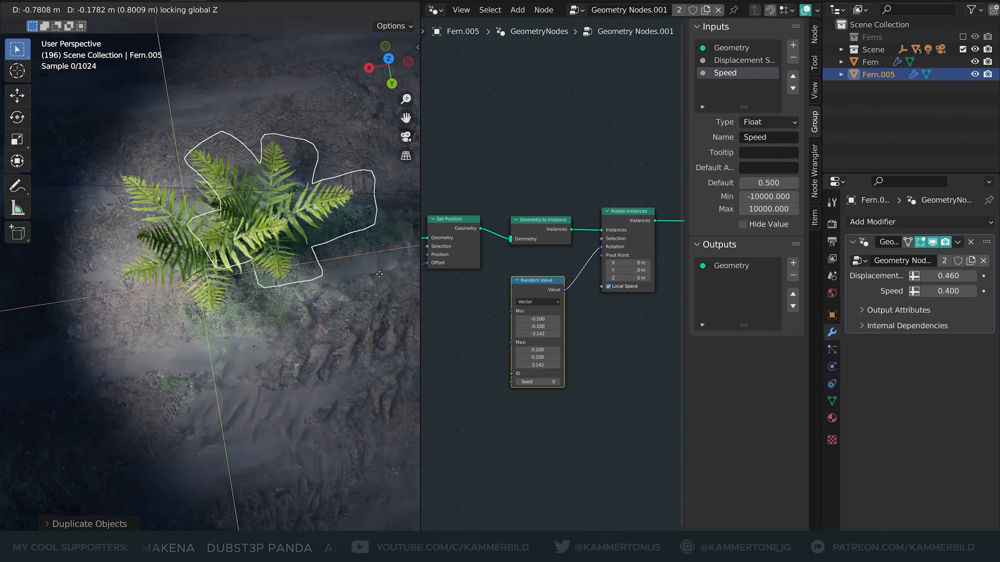
- Place two duplicates of the fern beside the original, offset horizontally by about 0.8 m and 0.9 m
click(394, 270)
key(shift+d)
click(393, 271)
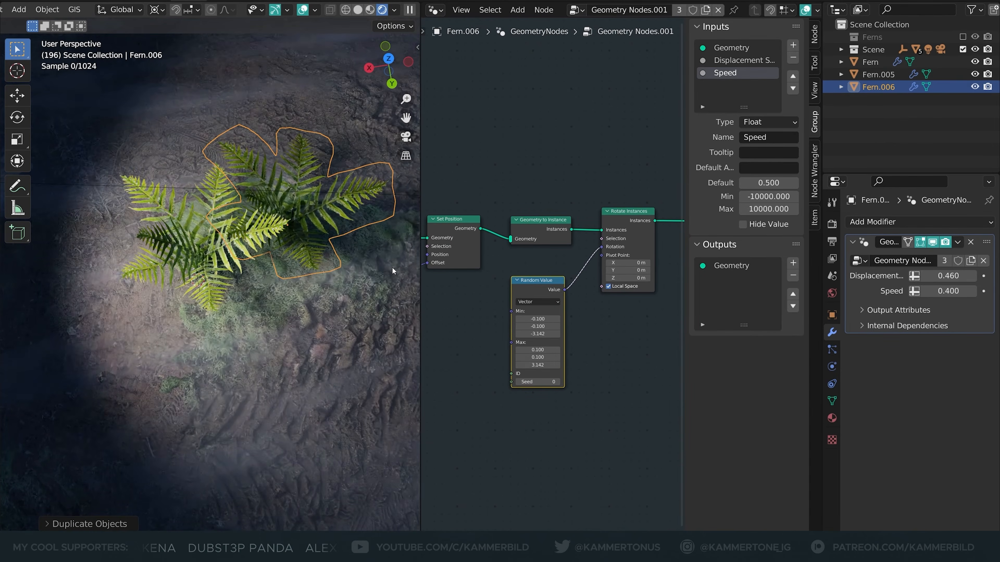
key(g)
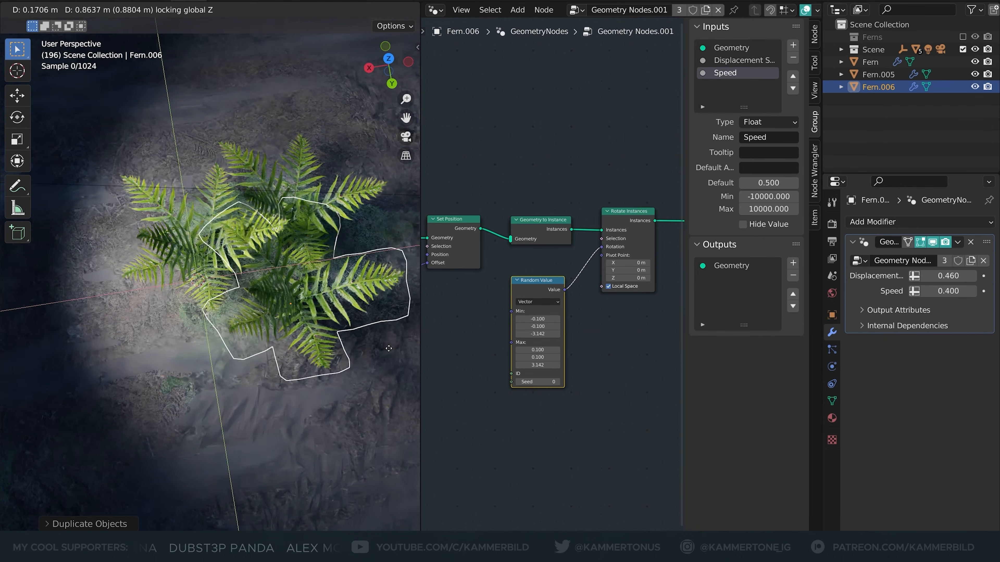
click(302, 336)
drag(538, 365, 547, 365)
right_click(547, 365)
click(596, 371)
- Add a plain axes empty to the scene and name it GeoNeodeRandomizer
key(shift+a)
mouse_move(250, 361)
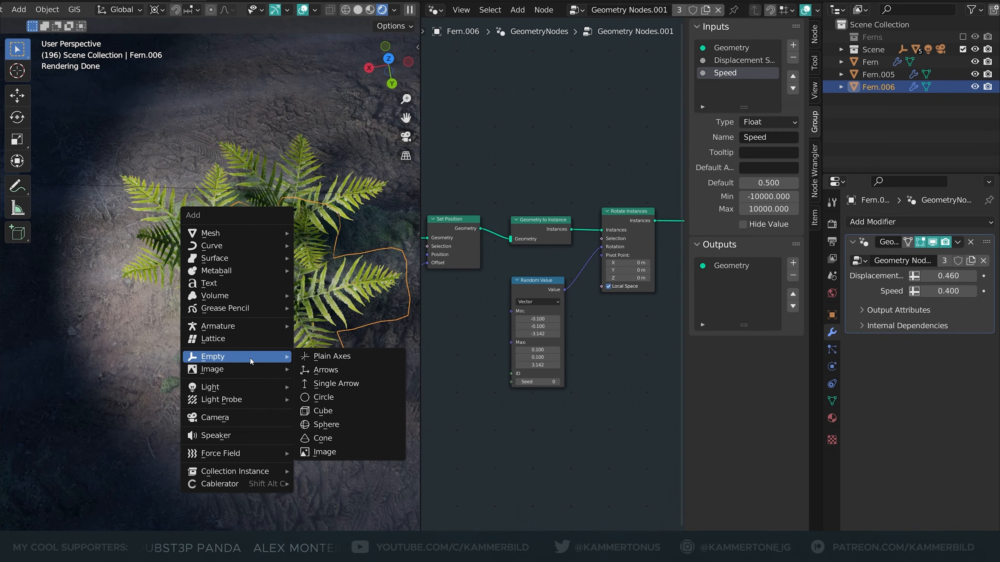
click(352, 357)
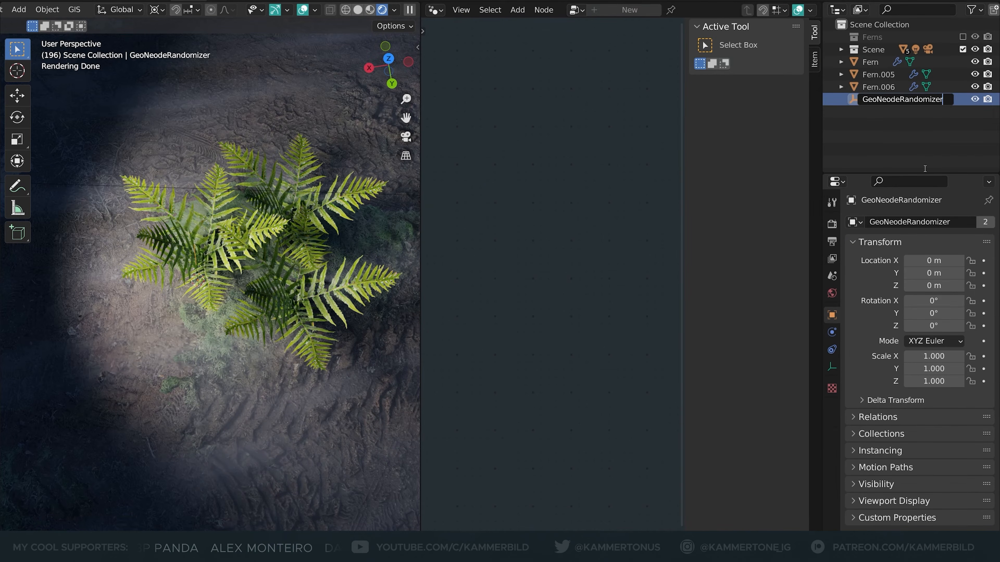
- Bring the GeoNeodeRandomizer empty into the fern's node tree as an Object Info node
drag(901, 99, 560, 265)
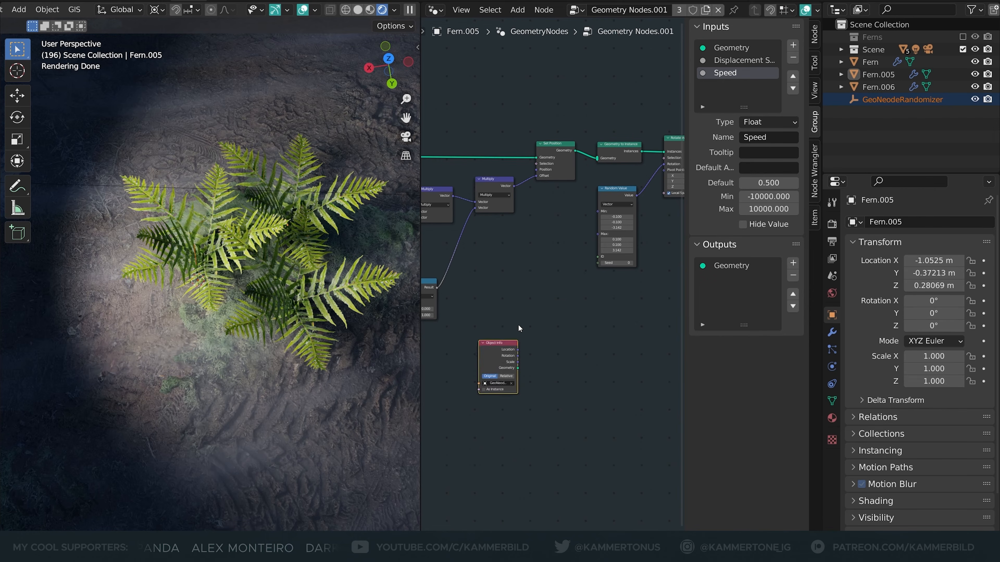
scroll(519, 328, up, 4)
drag(517, 358, 547, 197)
- Connect the Object Info location to a new vector Multiply node and set its second vector to 50, 50, 50
middle_drag(585, 212, 552, 247)
drag(533, 234, 551, 245)
text(mul)
key(Return)
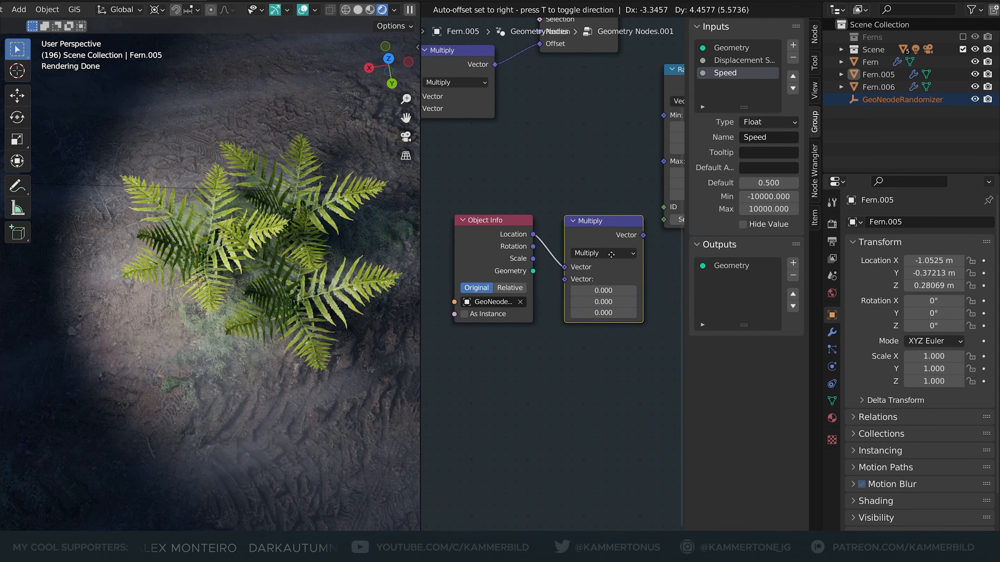
click(588, 254)
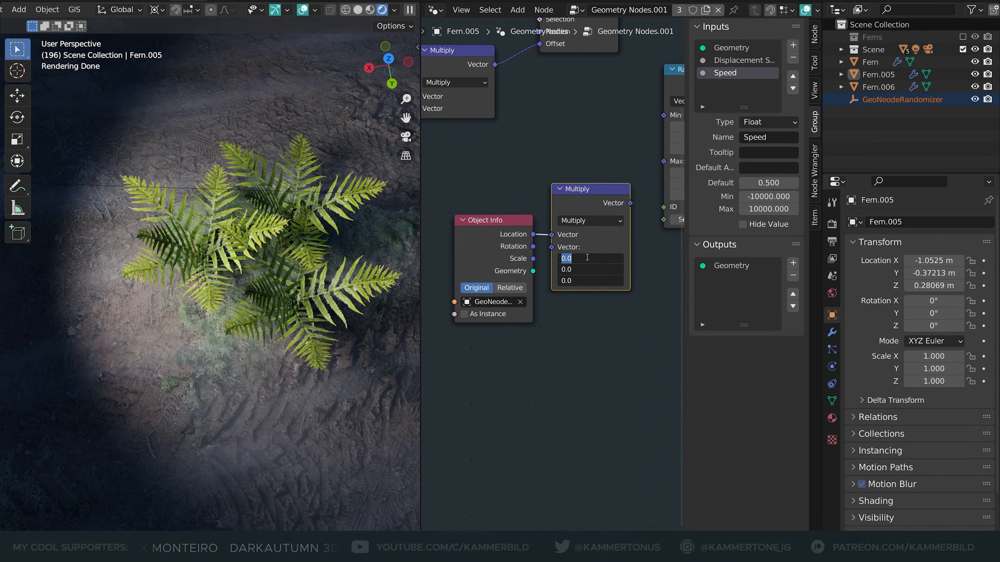
scroll(587, 258, down, 4)
middle_drag(586, 258, 615, 208)
drag(645, 252, 569, 189)
key(g)
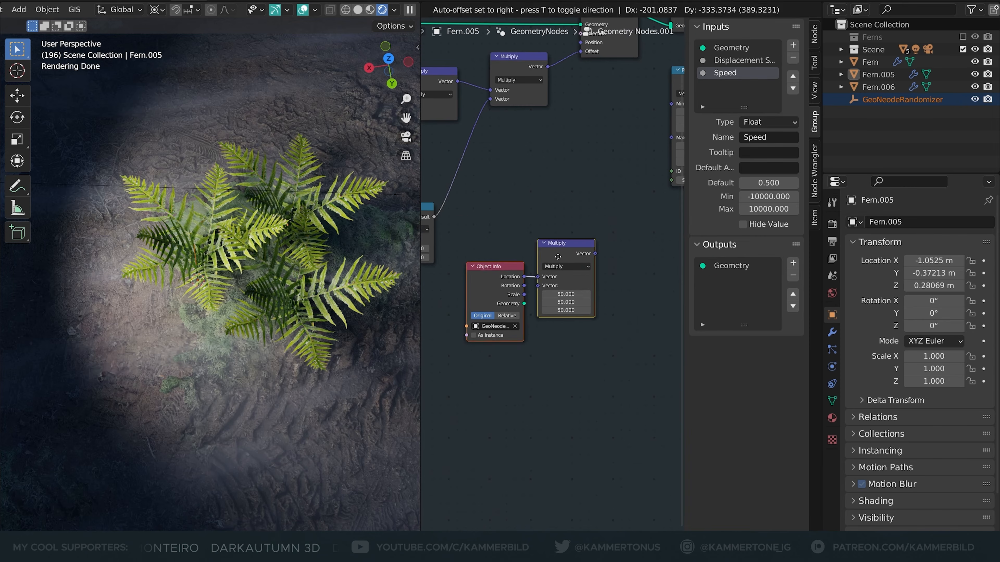
- Set the Object Info node to Relative and connect its Multiply node's vector to the Random Value node's seed
click(519, 315)
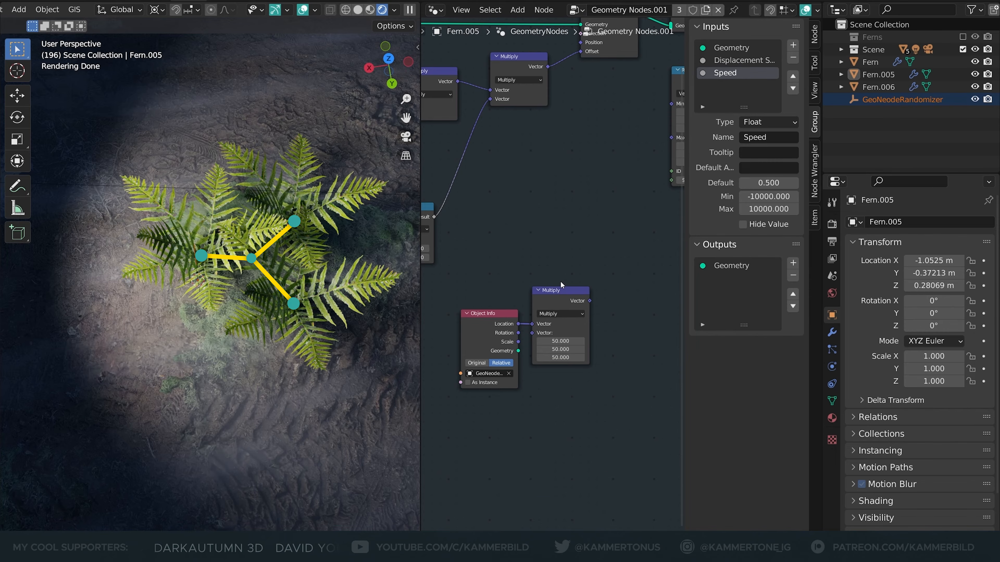
middle_drag(594, 233, 534, 256)
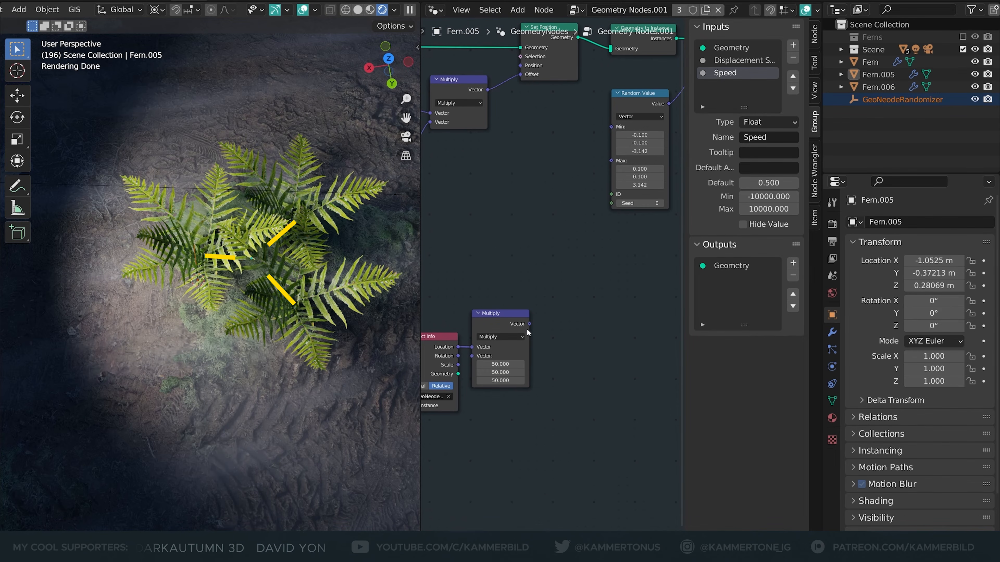
drag(530, 324, 613, 205)
key(g)
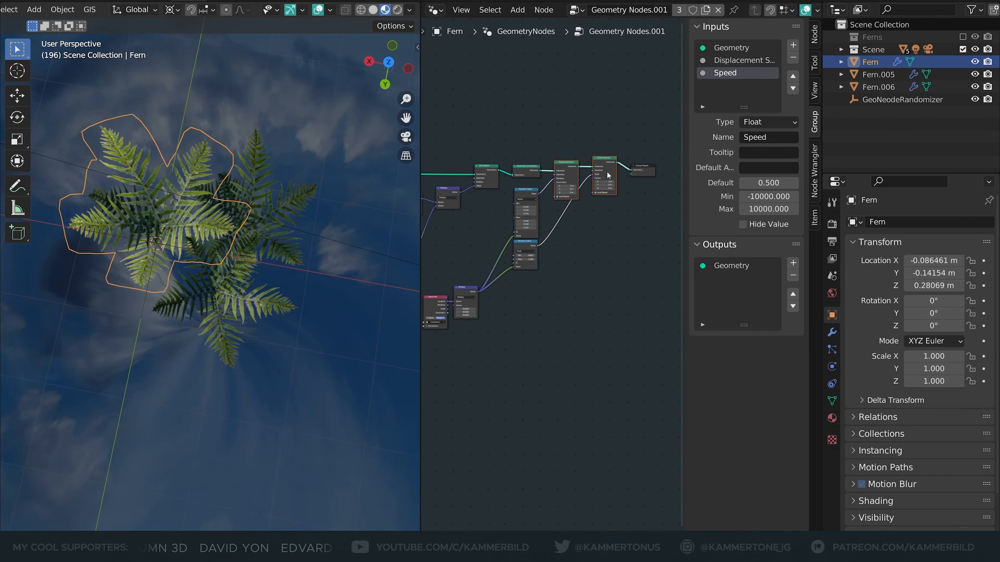
- Mute the Rotate Instances and Scale Instances nodes and play the animation to compare the ferns' movement
key(m)
click(602, 263)
click(320, 144)
key(space)
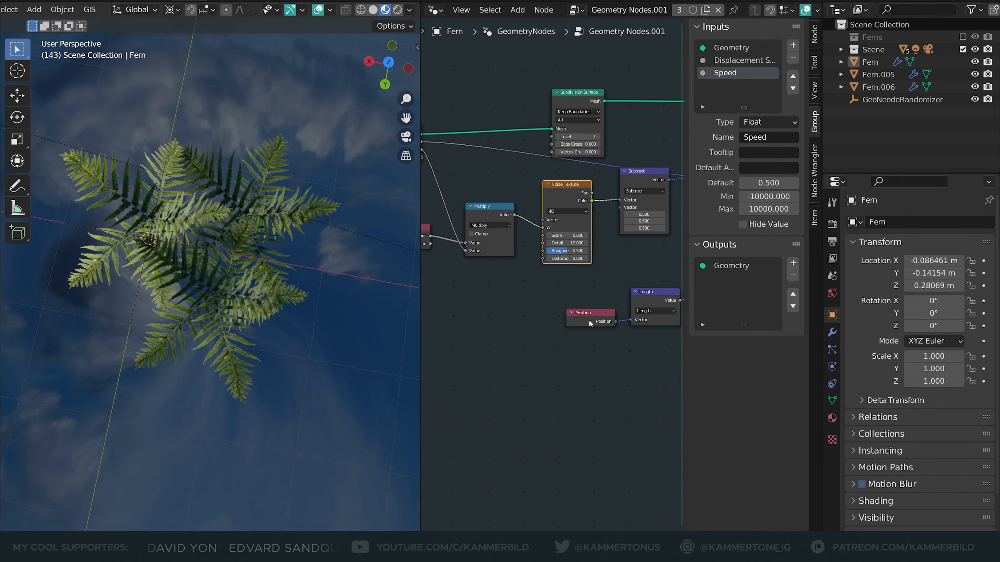
- Connect Position to the Noise Texture's vector and insert a copy of the Subtract node, switched to Add, between them
drag(584, 315, 476, 318)
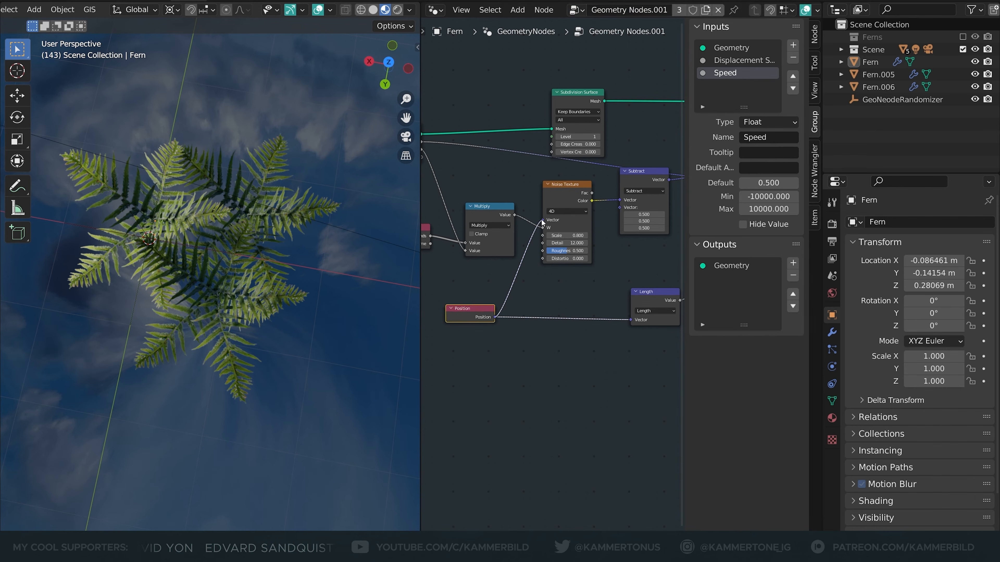
key(shift+d)
click(523, 363)
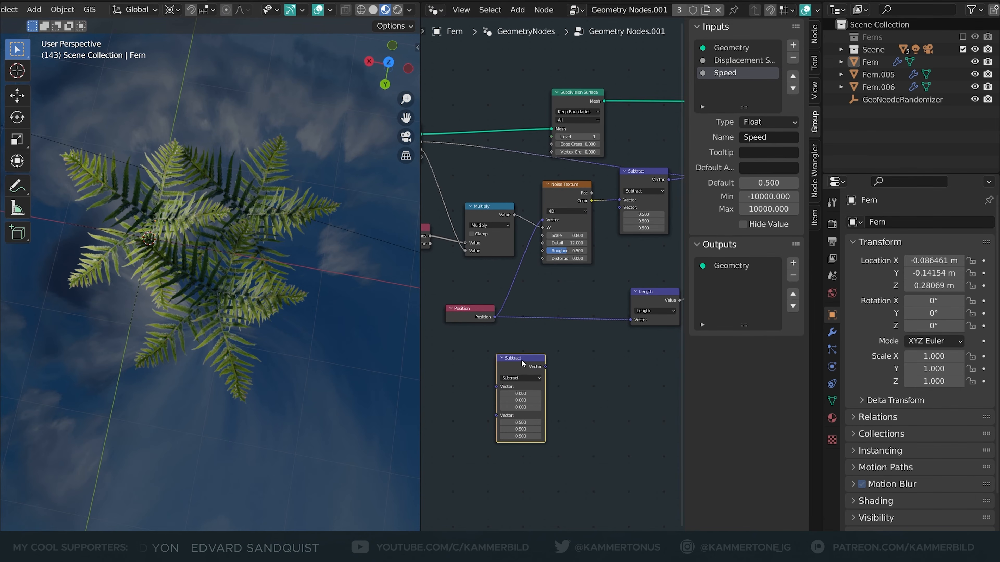
click(526, 377)
click(525, 393)
drag(527, 359, 543, 253)
- Move Object Info and its Multiply node near Position, connect Multiply to the Add node's second vector and toggle playback
scroll(552, 278, up, 3)
drag(547, 296, 625, 295)
right_click(550, 301)
scroll(550, 300, down, 6)
key(g)
click(480, 324)
scroll(472, 319, up, 5)
drag(548, 301, 449, 361)
key(g)
click(512, 328)
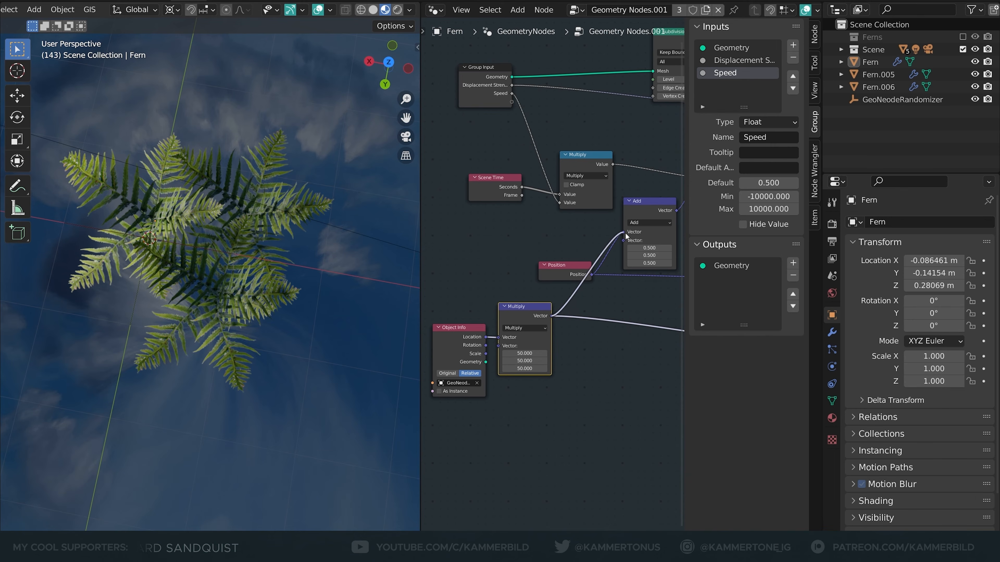
drag(626, 236, 624, 240)
key(space)
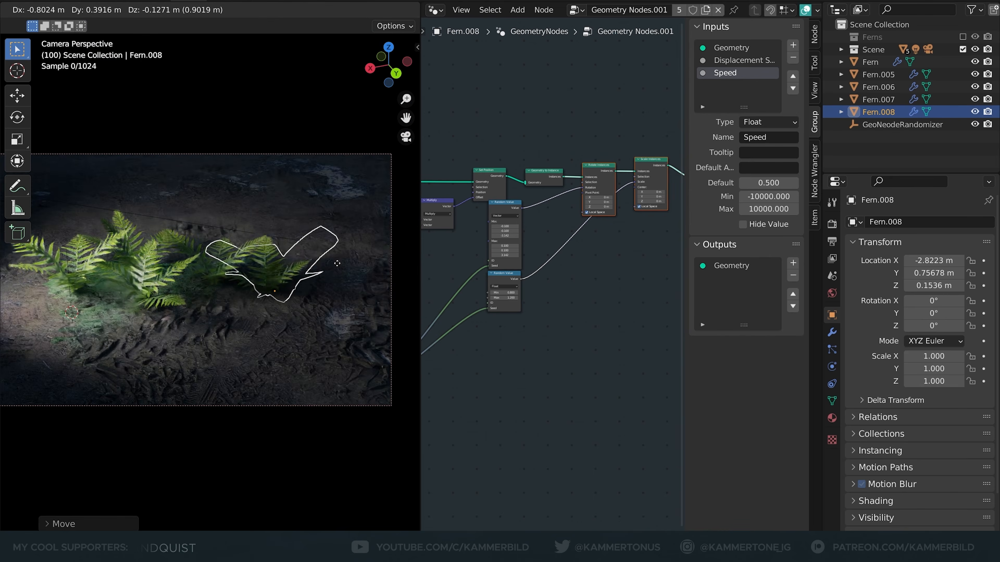
- Duplicate a fern in the camera view, scale the copy to about 0.81 and place it at the end of the group
key(shift+d)
key(s)
click(372, 259)
key(g)
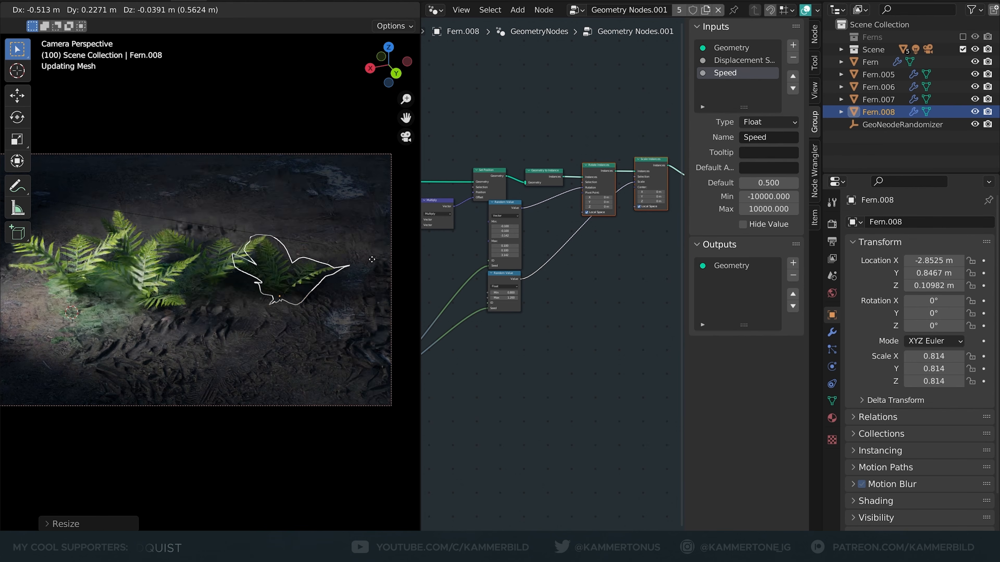
click(372, 259)
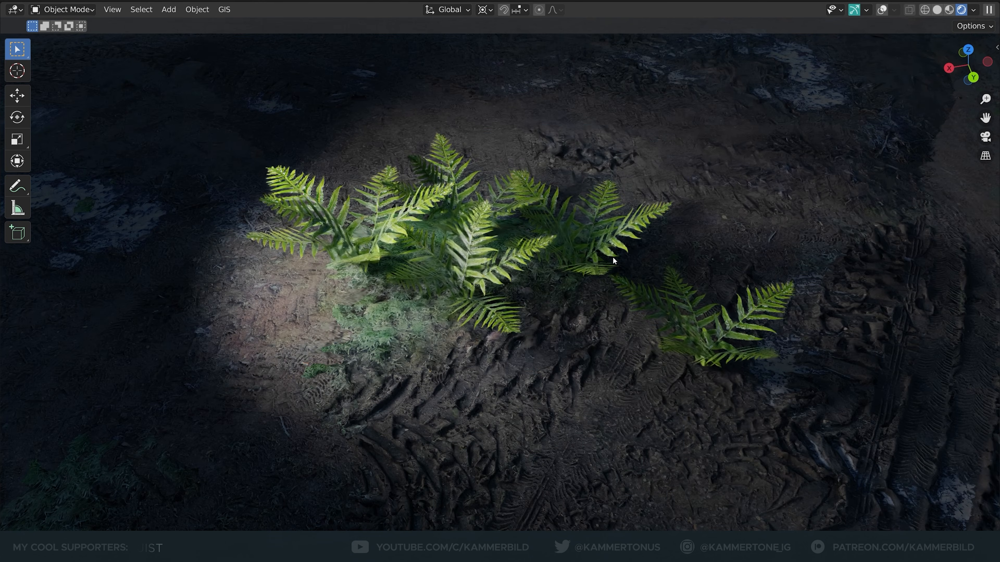